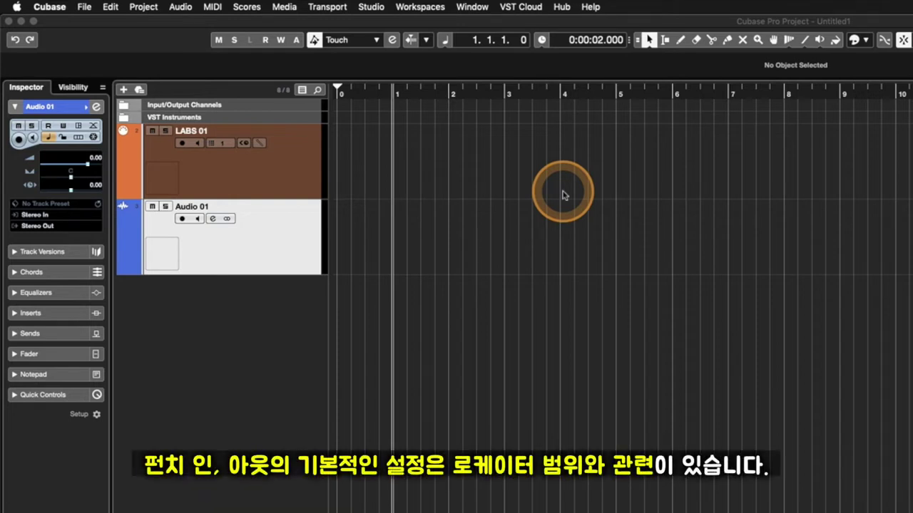
# Step: Place the left locator at bar 4 and the right locator at bar 8 to define the range
pyautogui.click(348, 90)
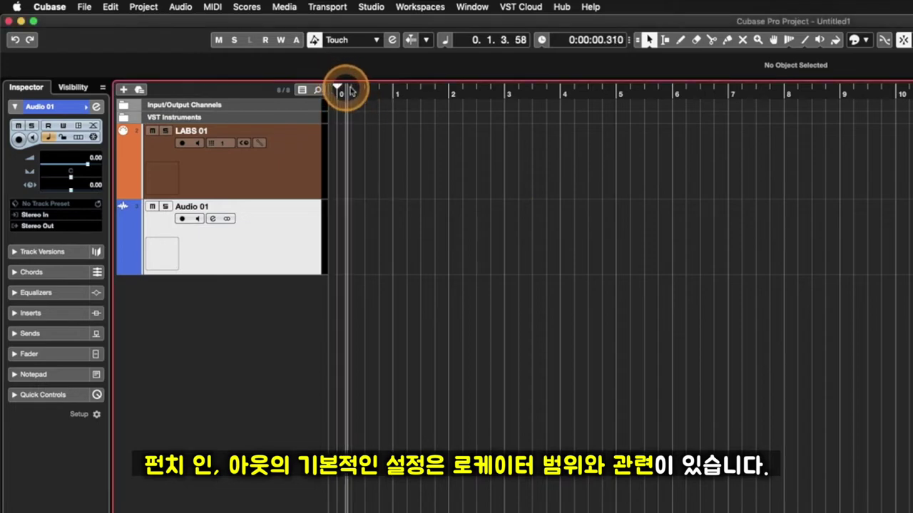
pyautogui.click(423, 91)
pyautogui.moveTo(335, 86); pyautogui.dragTo(560, 90)
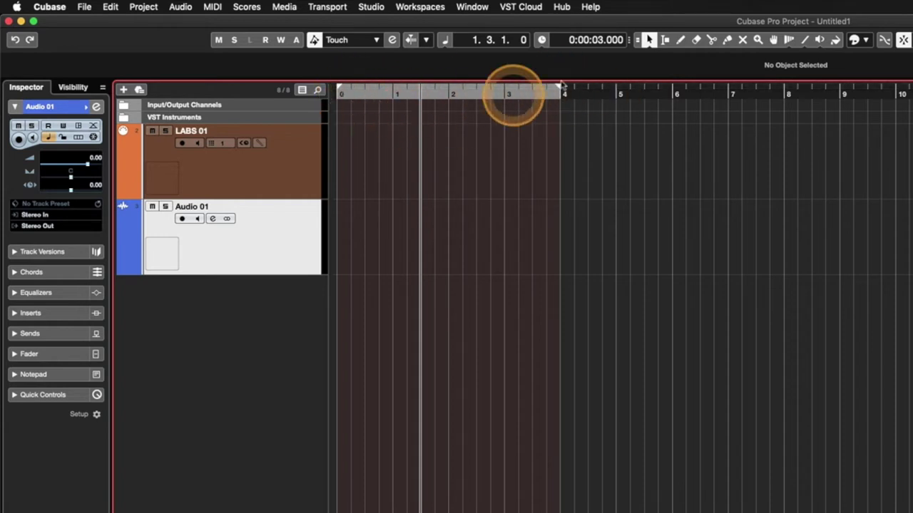
pyautogui.moveTo(450, 90)
pyautogui.mouseDown()
pyautogui.moveTo(694, 99)
pyautogui.moveTo(642, 100)
pyautogui.moveTo(672, 96)
pyautogui.mouseUp()
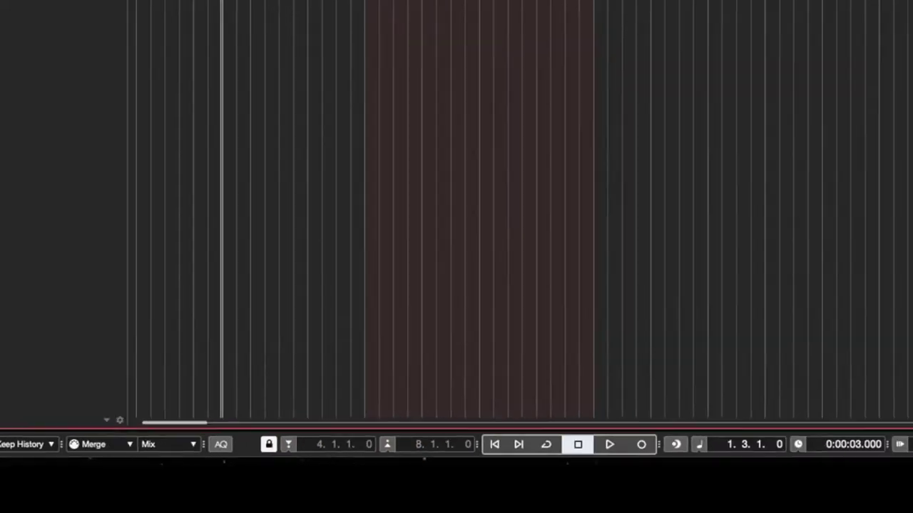
# Step: Show the floating Transport panel, reposition it over the project, and hide it again
pyautogui.press('F2')
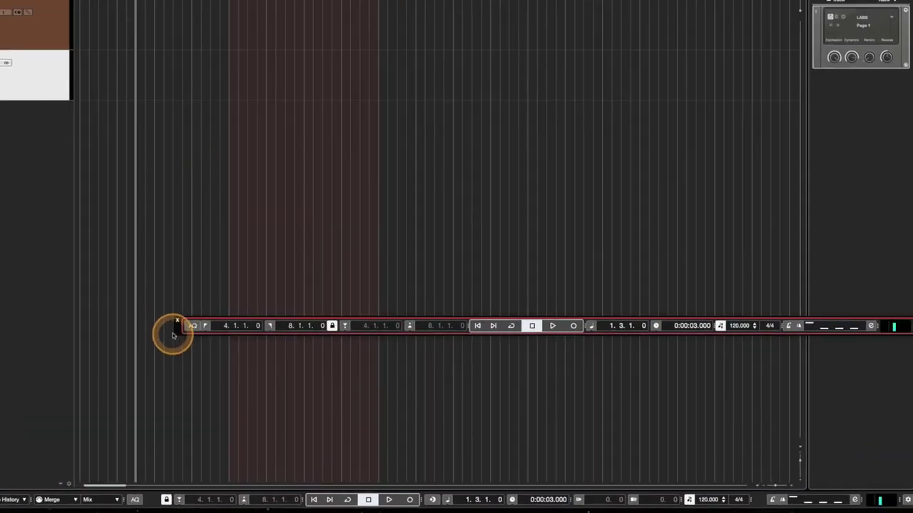
pyautogui.moveTo(182, 329); pyautogui.dragTo(60, 192)
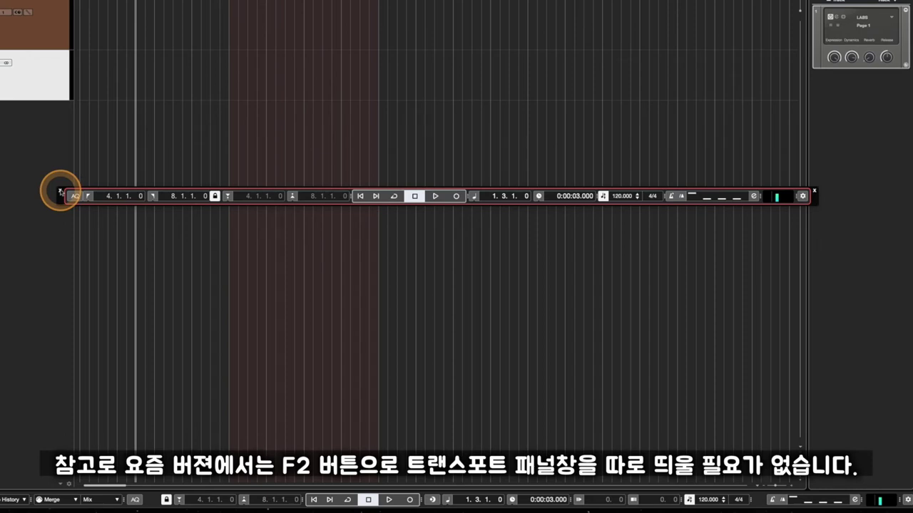
pyautogui.press('F2')
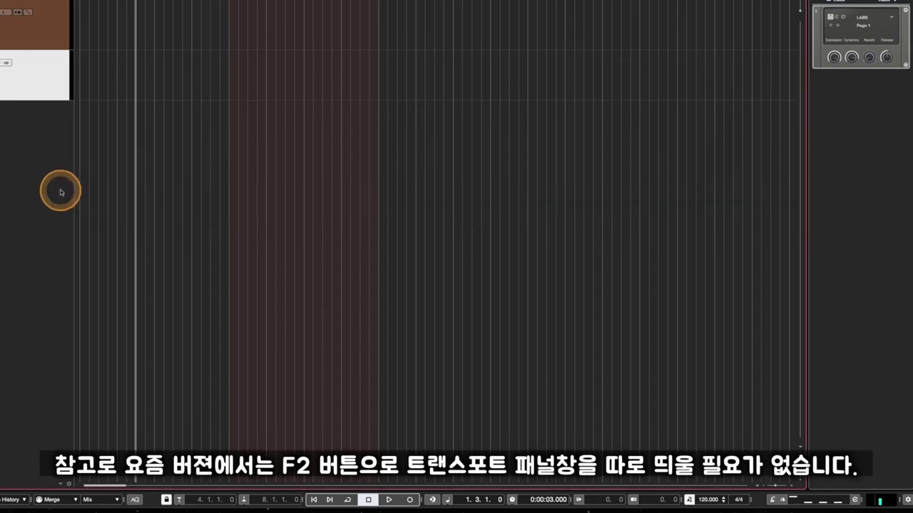
pyautogui.press('F2')
pyautogui.press('F2')
pyautogui.press('F2')
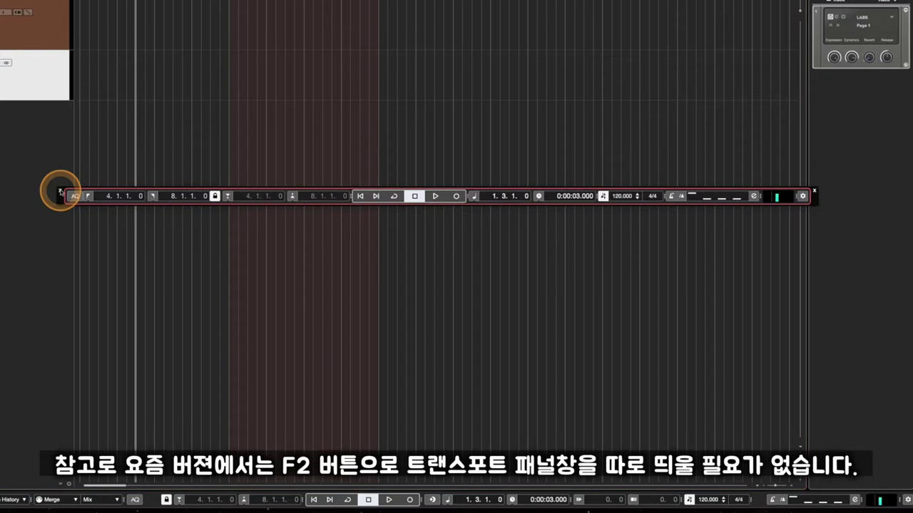
pyautogui.press('F2')
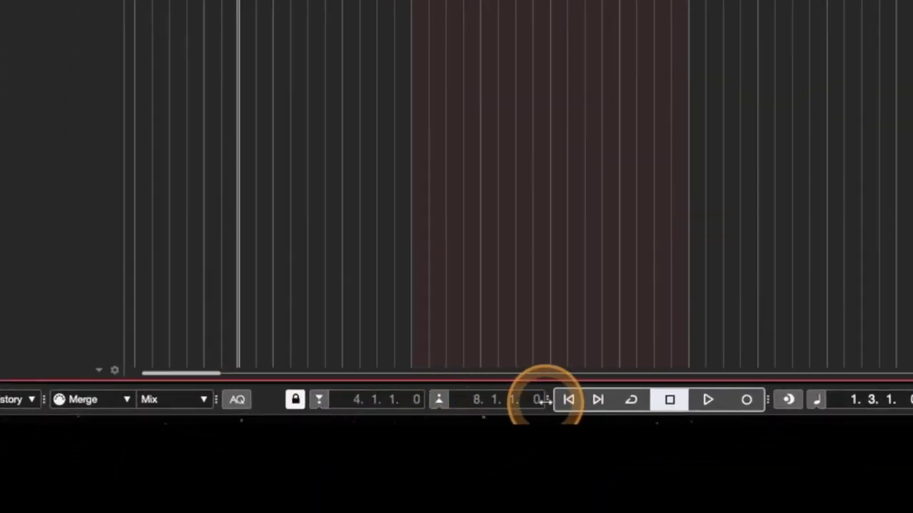
# Step: Hide the Punch Points section of the transport bar, show it again, and expand its position fields
pyautogui.moveTo(547, 402)
pyautogui.mouseDown()
pyautogui.moveTo(373, 405)
pyautogui.moveTo(615, 399)
pyautogui.moveTo(391, 400)
pyautogui.moveTo(534, 397)
pyautogui.mouseUp()
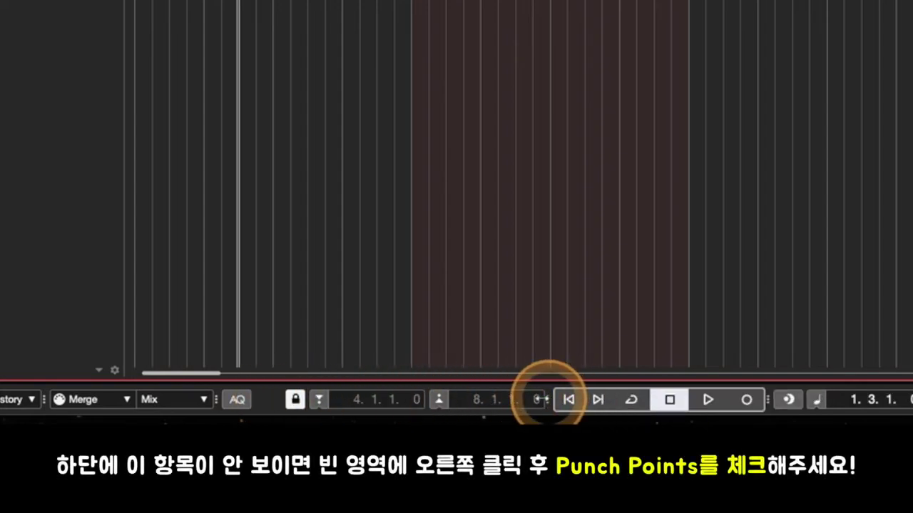
pyautogui.rightClick(270, 400)
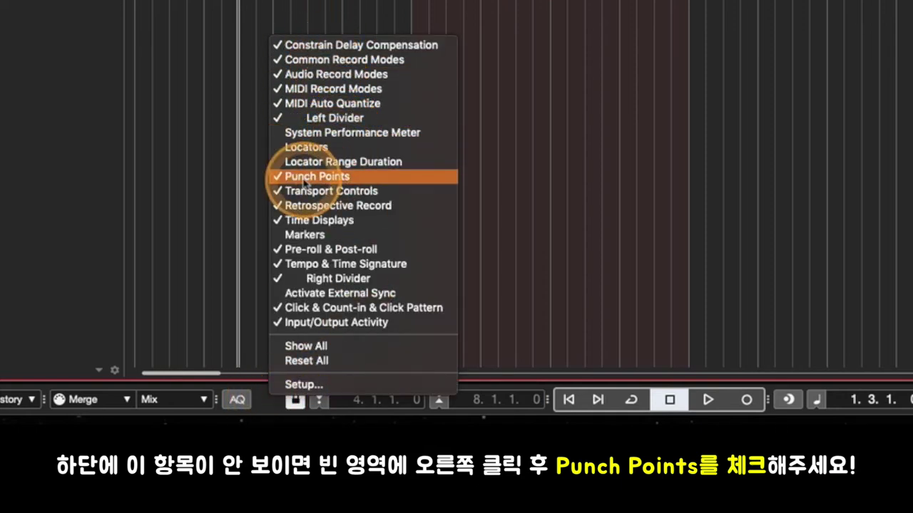
pyautogui.click(320, 178)
pyautogui.rightClick(381, 413)
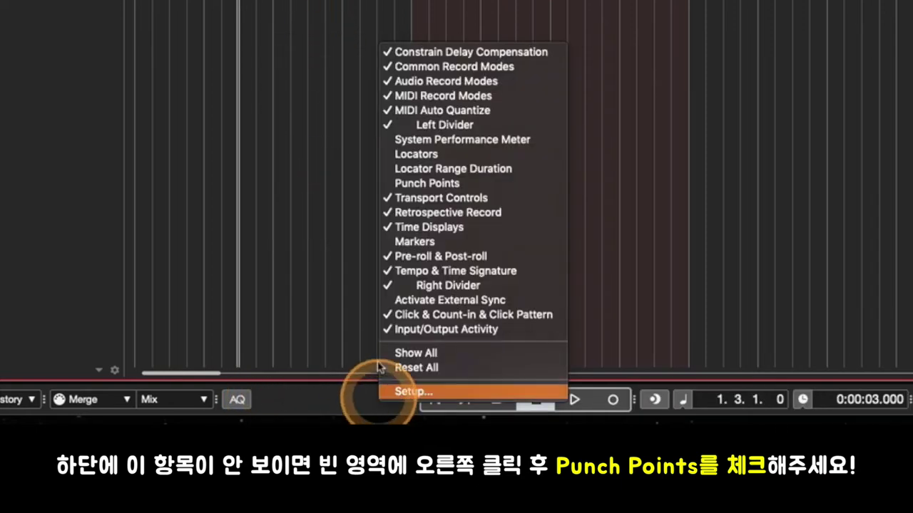
pyautogui.click(449, 187)
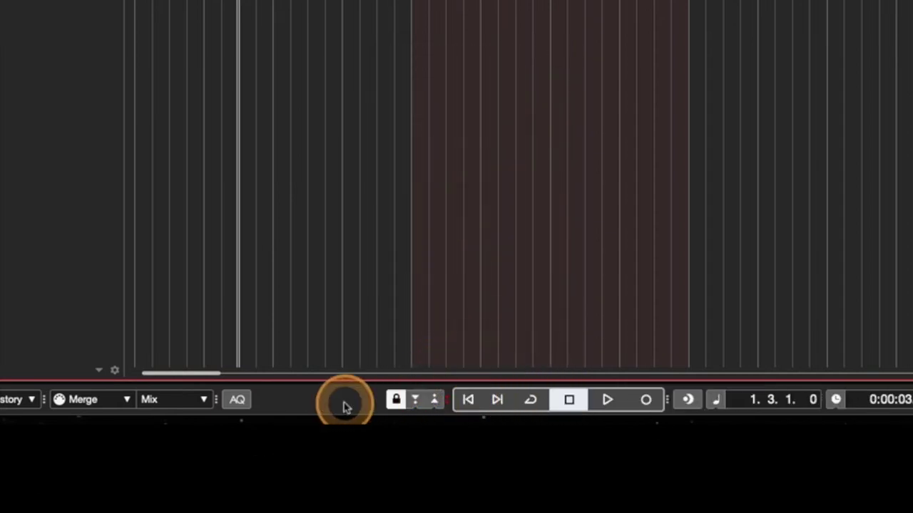
pyautogui.click(447, 400)
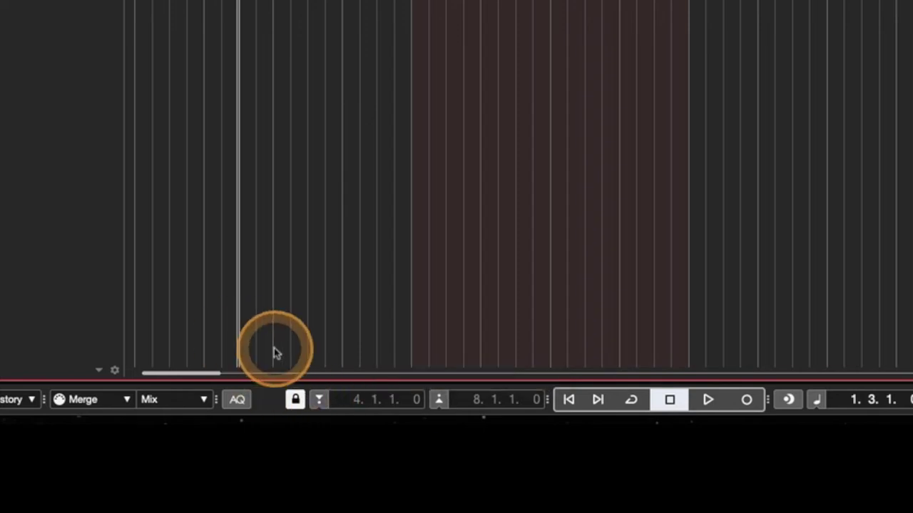
# Step: Activate Punch In and record a MIDI part on the LABS 01 track by playing from about bar 2 past the left locator
pyautogui.press('i')
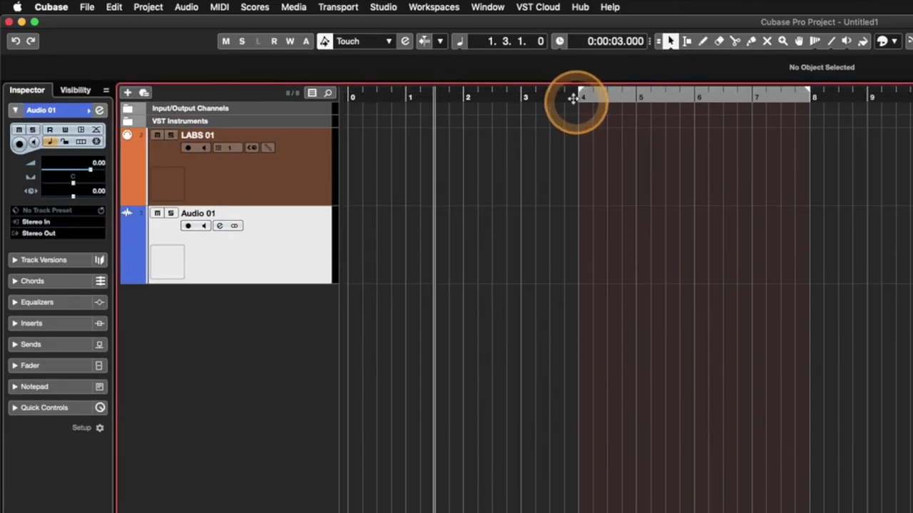
pyautogui.click(250, 174)
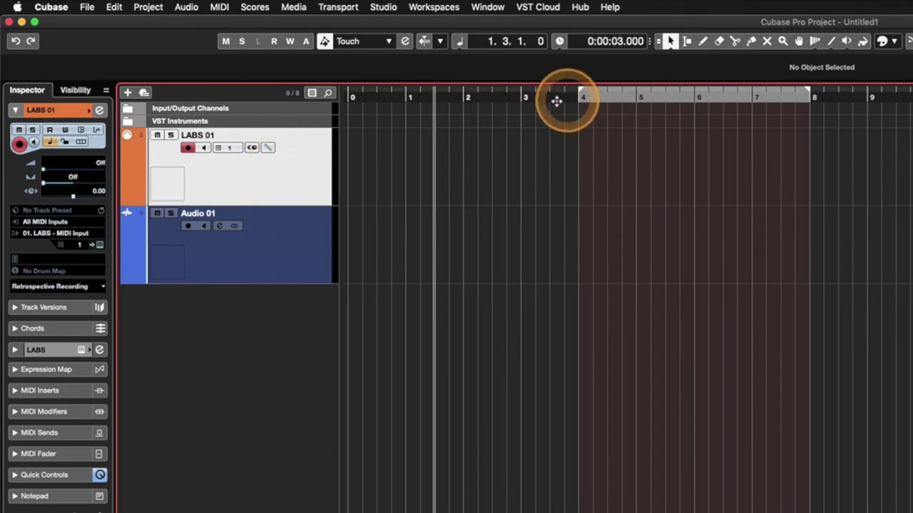
pyautogui.moveTo(488, 98); pyautogui.dragTo(464, 98)
pyautogui.press('space')
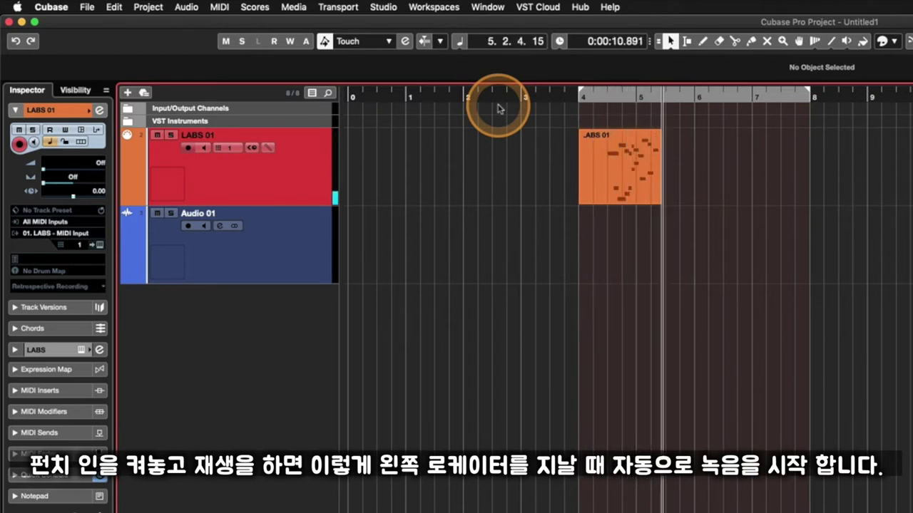
pyautogui.press('space')
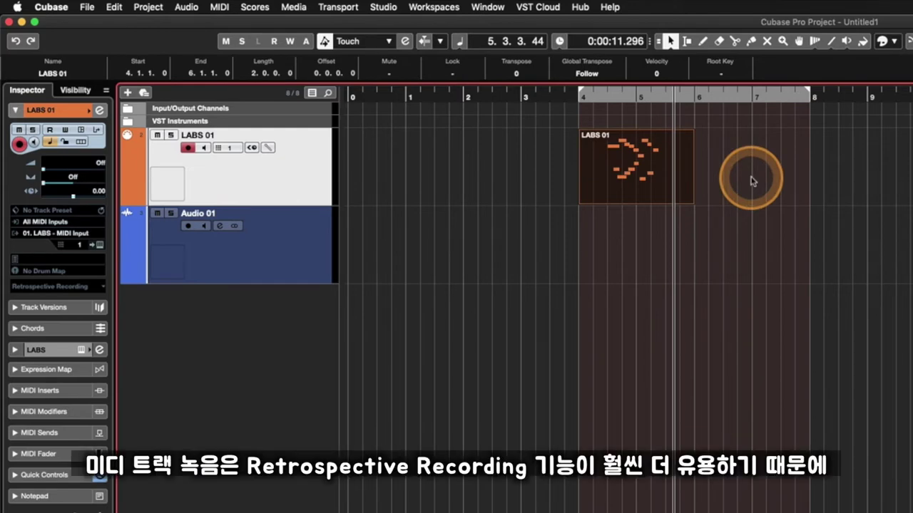
# Step: Delete the recorded MIDI part from the LABS 01 track and place the playback cursor shortly before bar 4
pyautogui.moveTo(751, 181); pyautogui.dragTo(591, 178)
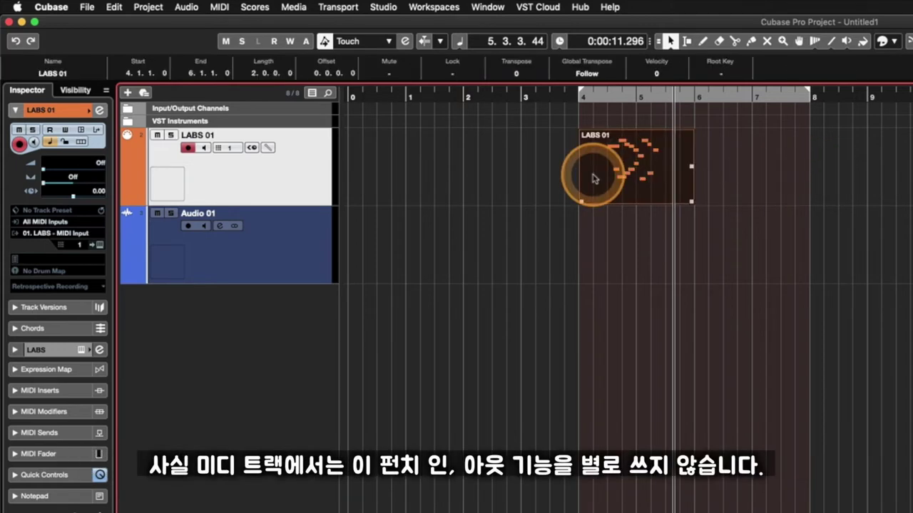
pyautogui.press('Delete')
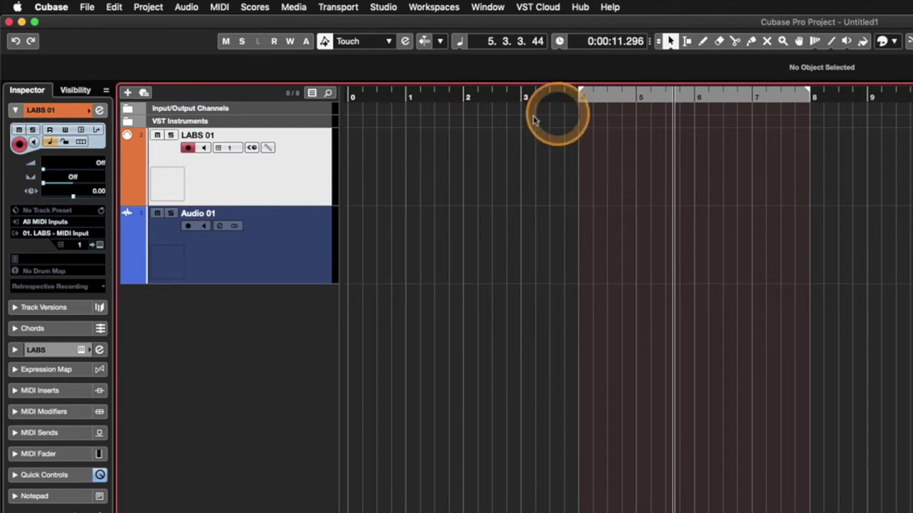
pyautogui.click(554, 101)
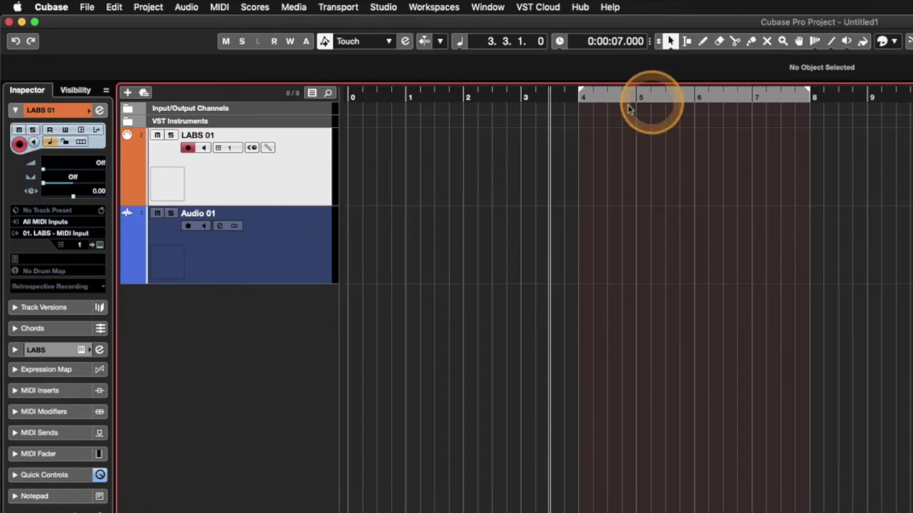
pyautogui.click(558, 100)
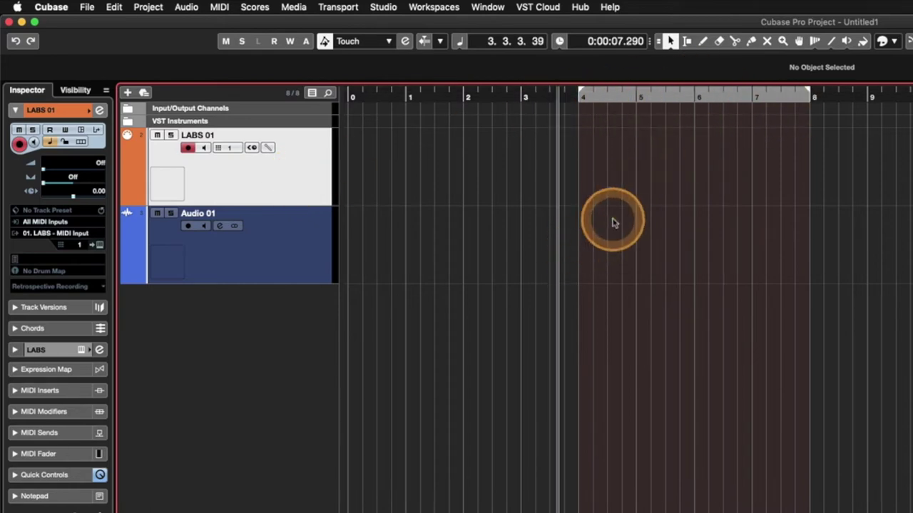
# Step: Select the Audio 01 track and punch-in record a take by playing from about bar 2, stopping midway through bar 5
pyautogui.click(281, 274)
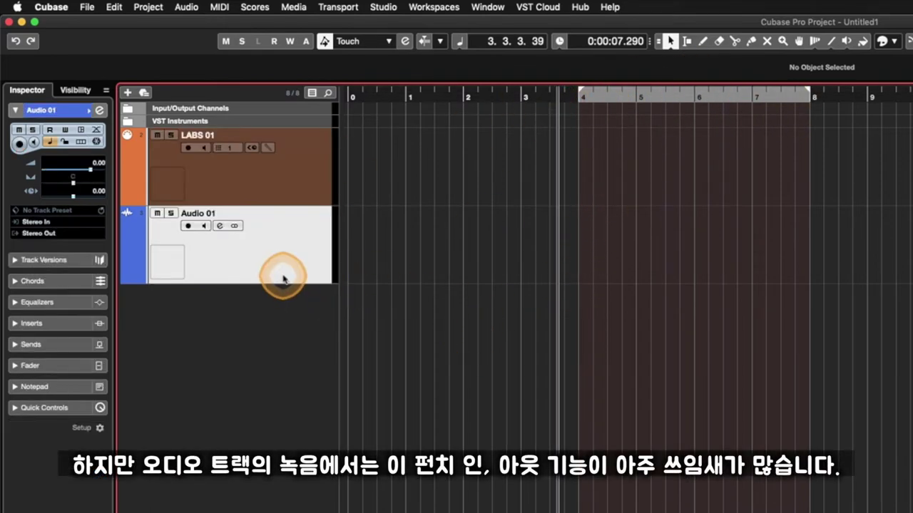
pyautogui.click(296, 198)
pyautogui.click(302, 259)
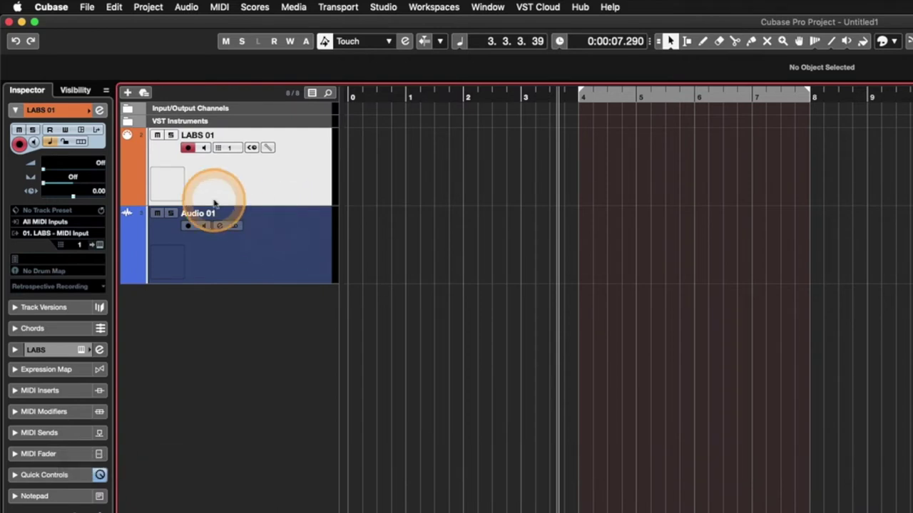
pyautogui.click(199, 250)
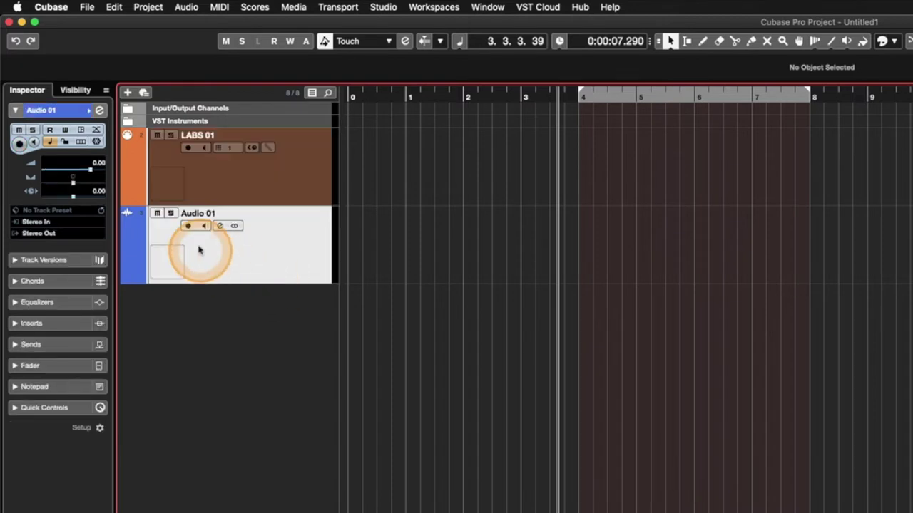
pyautogui.click(471, 98)
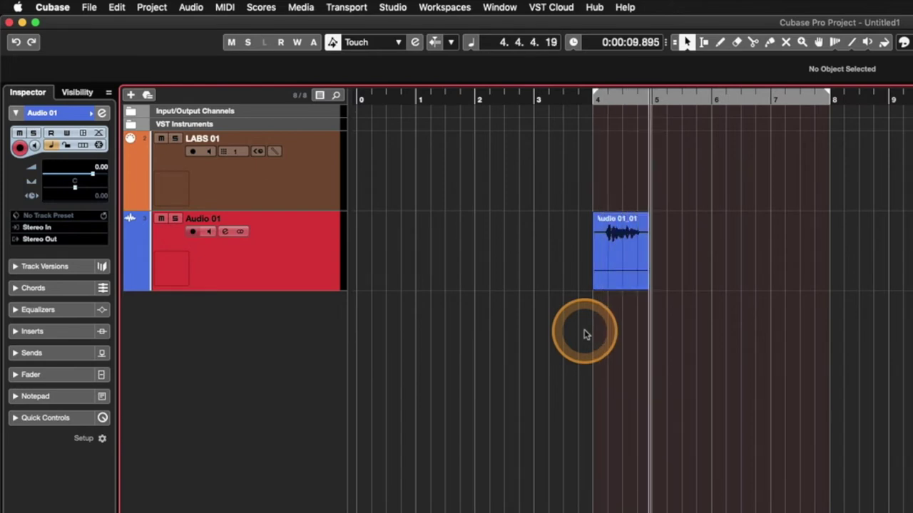
pyautogui.press('space')
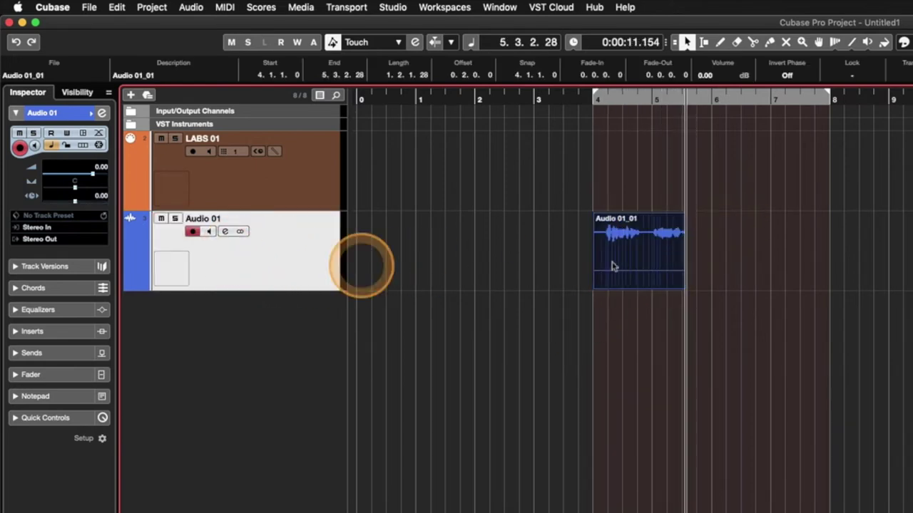
# Step: Record a second punch-in take over the first on Audio 01, playing from shortly after bar 3, and delete that take
pyautogui.click(582, 260)
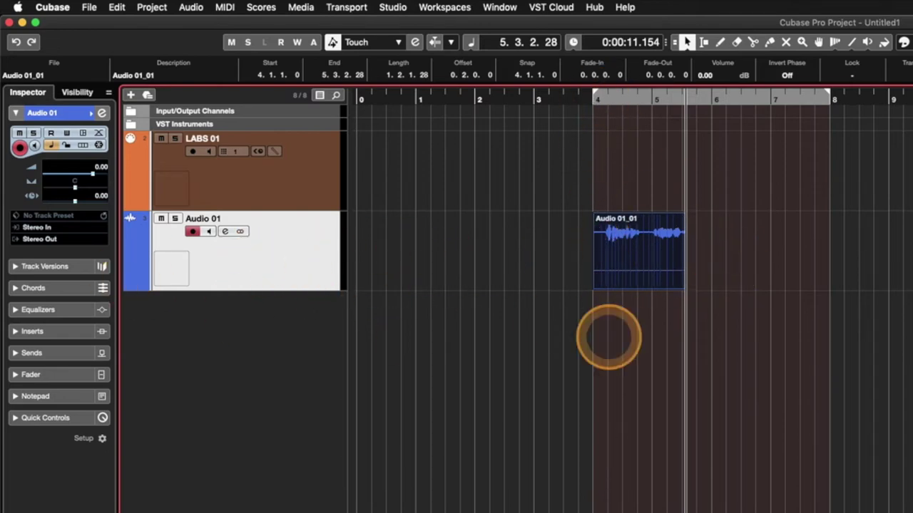
pyautogui.moveTo(767, 388); pyautogui.dragTo(641, 289)
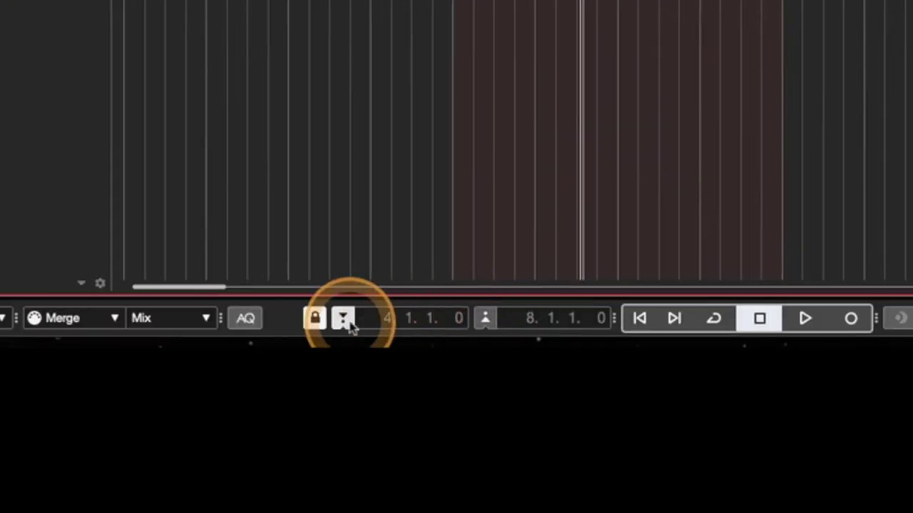
pyautogui.click(483, 318)
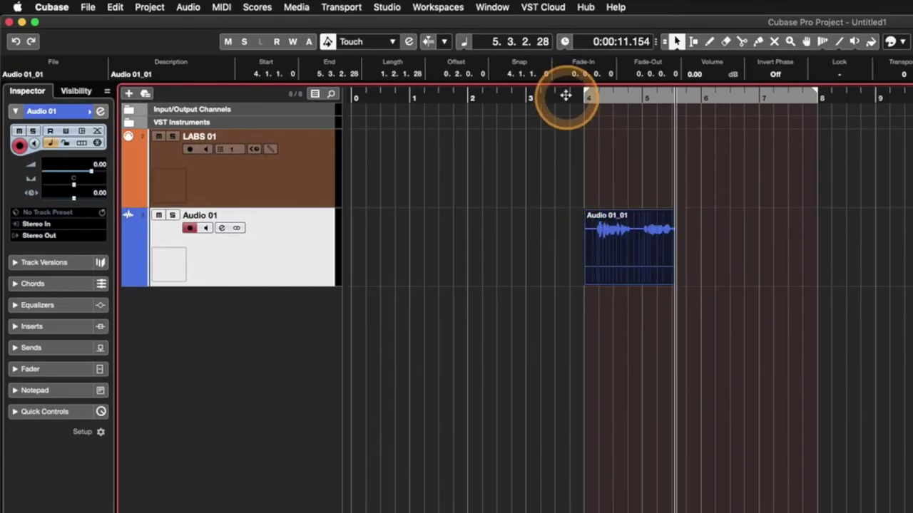
pyautogui.click(540, 102)
pyautogui.press('space')
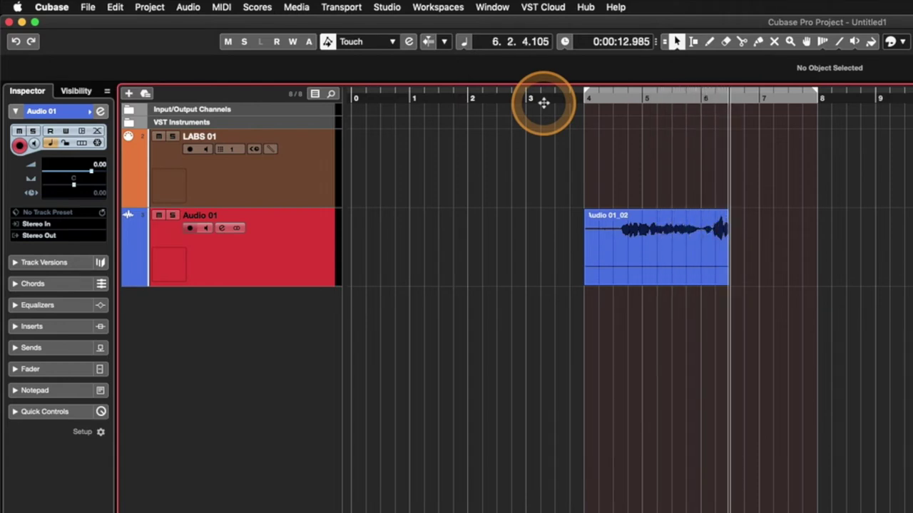
pyautogui.press('space')
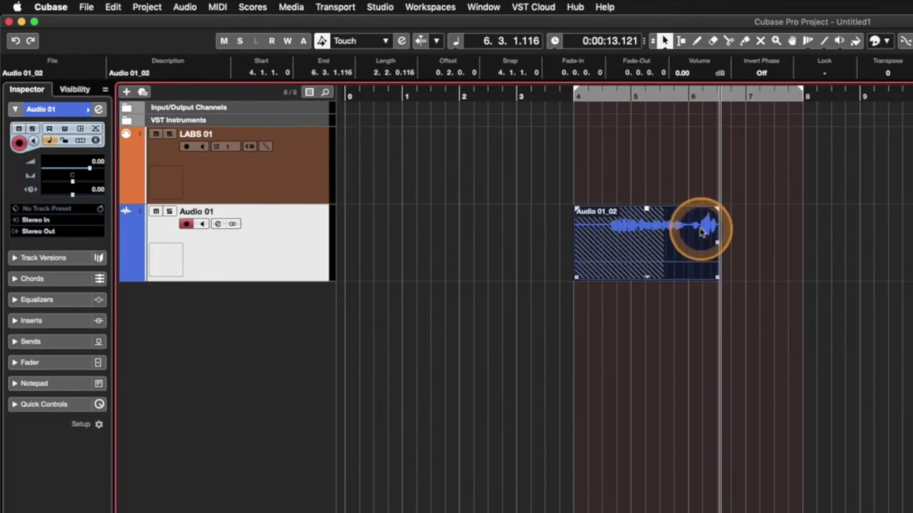
pyautogui.press('Delete')
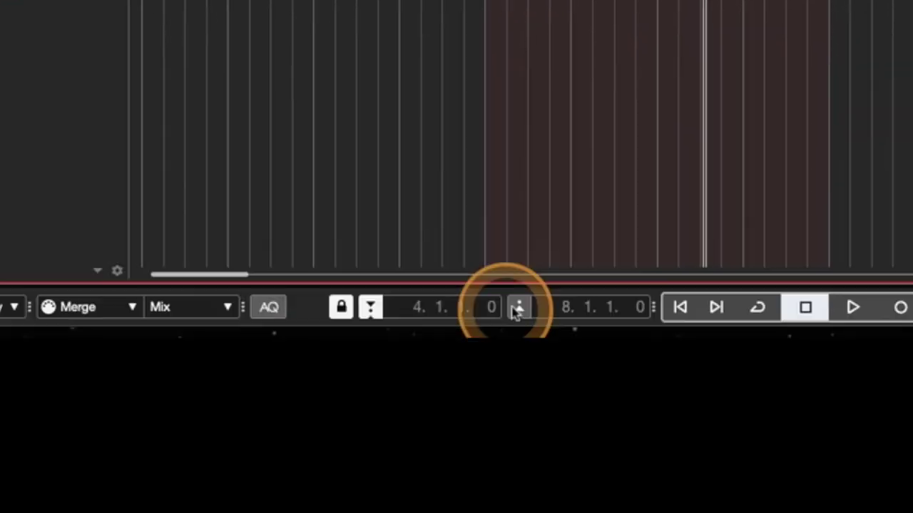
# Step: Activate Punch Out and record a take over bars 4 to 6 on Audio 01, playing from position 2.4.1.0
pyautogui.click(519, 308)
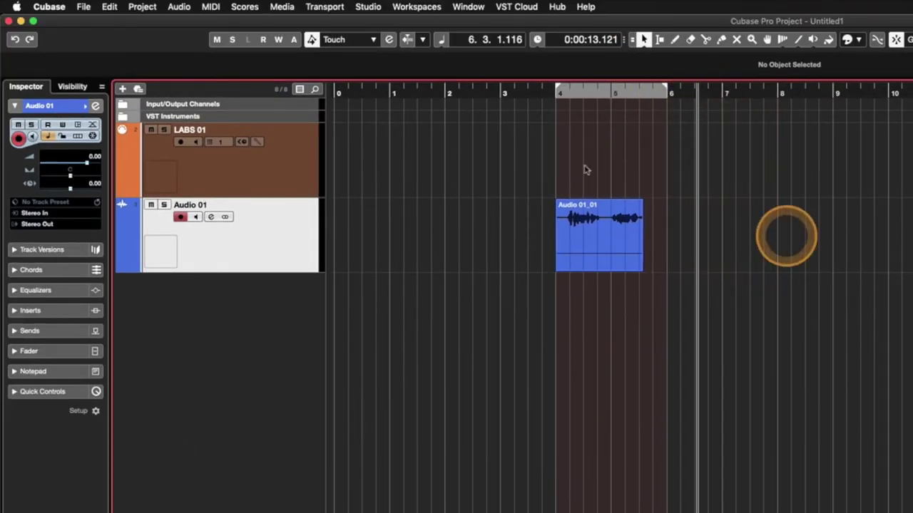
pyautogui.click(489, 94)
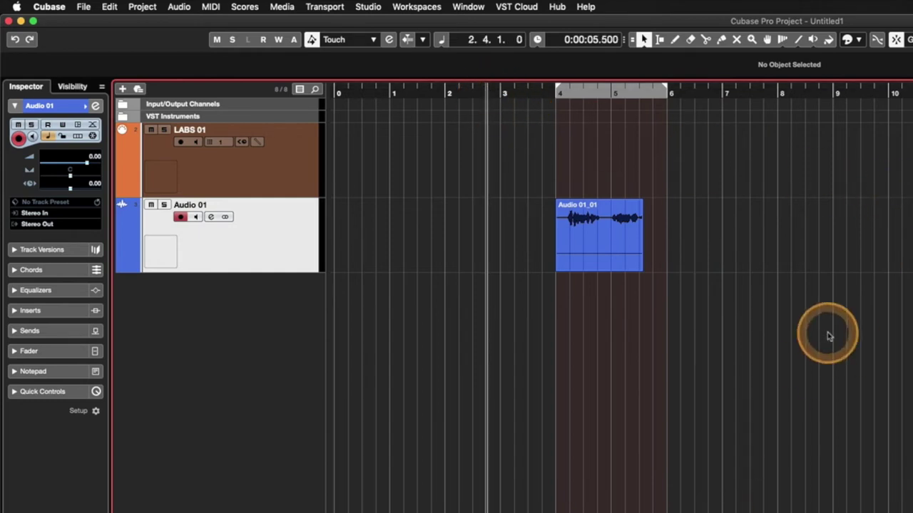
pyautogui.press('space')
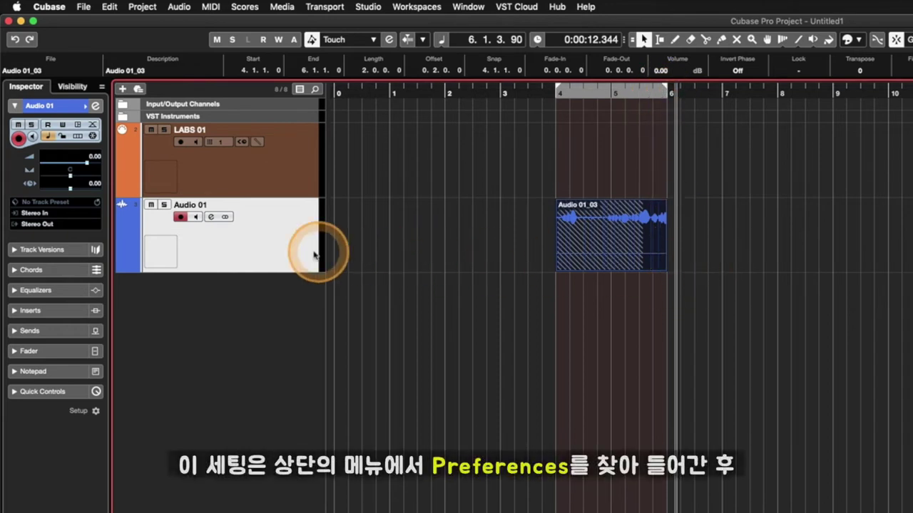
# Step: Turn off Stop after Automatic Punch Out in the Record preferences
pyautogui.click(59, 13)
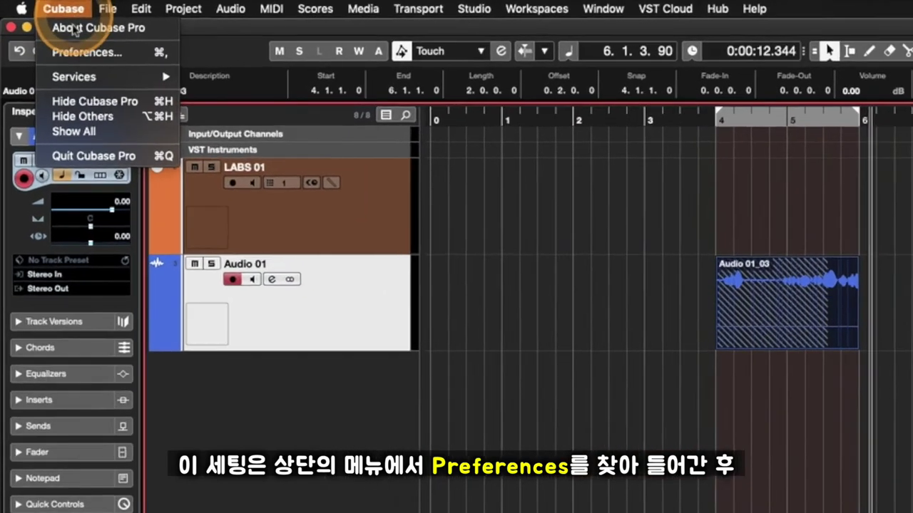
pyautogui.click(62, 35)
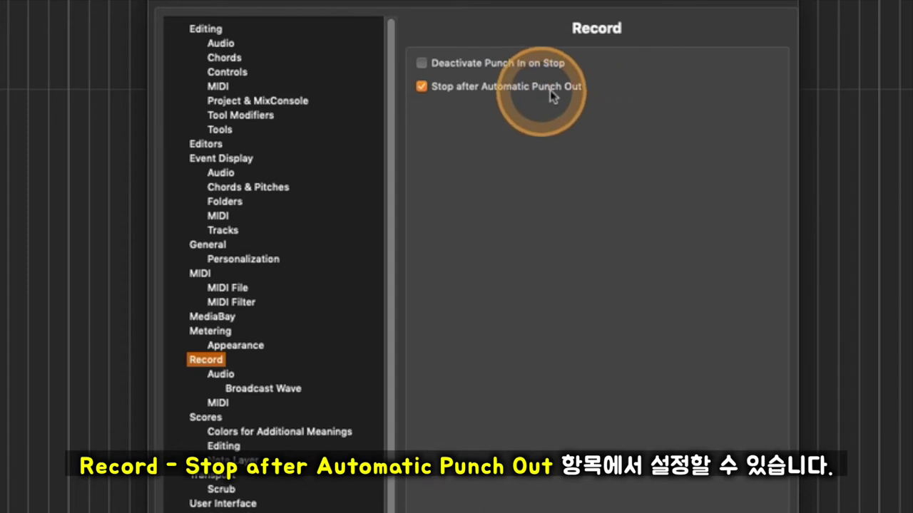
pyautogui.click(421, 86)
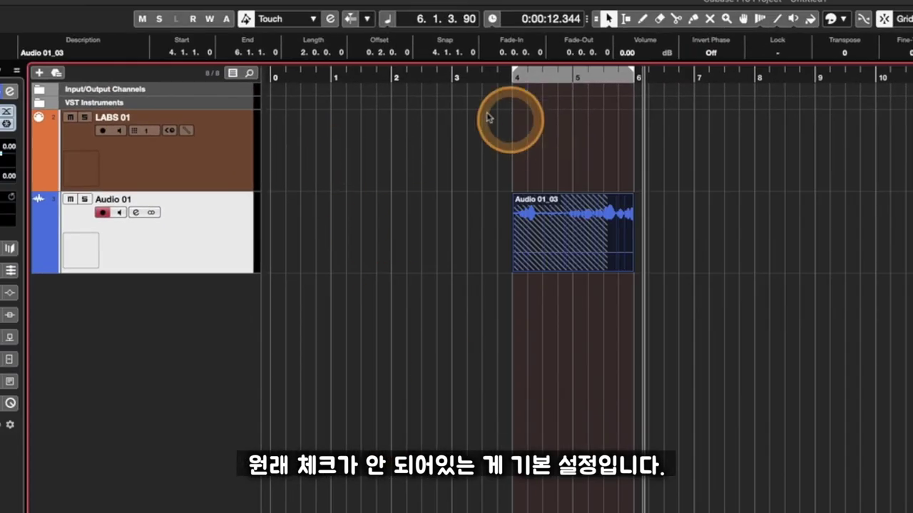
# Step: Replace the Audio 01 take with a punch-in/out recording played from about mid bar 3 into bar 7, and delete the new take
pyautogui.moveTo(701, 244); pyautogui.dragTo(483, 238)
pyautogui.press('Delete')
pyautogui.click(477, 86)
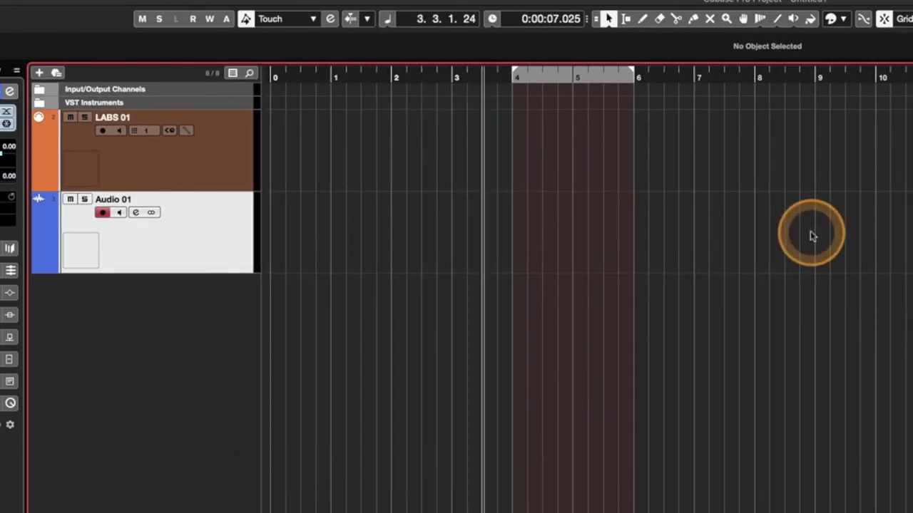
pyautogui.press('space')
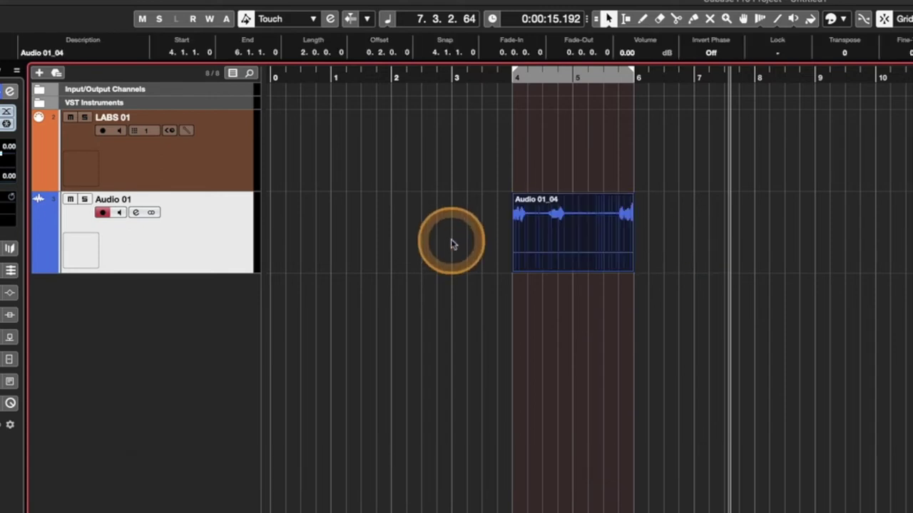
pyautogui.press('Delete')
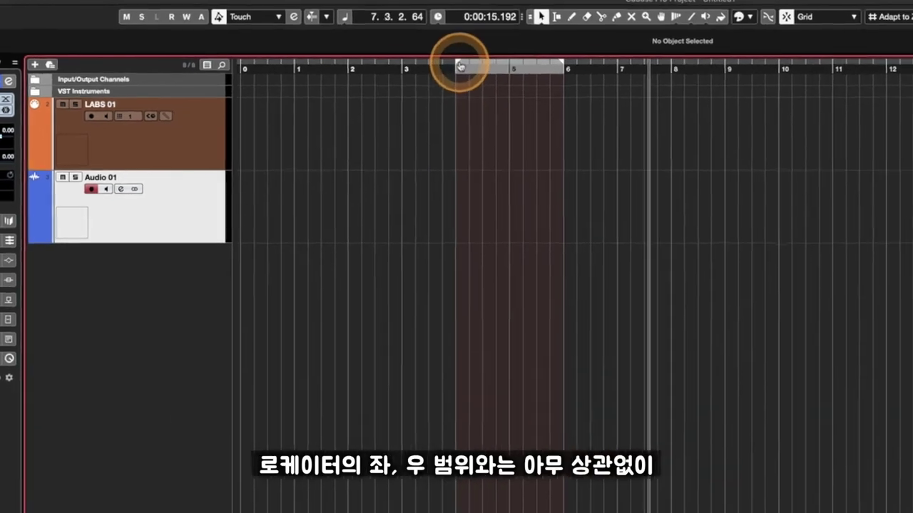
# Step: Extend the locator range so it runs from bar 0 to bar 13
pyautogui.moveTo(515, 73)
pyautogui.mouseDown()
pyautogui.moveTo(378, 75)
pyautogui.moveTo(501, 76)
pyautogui.mouseUp()
pyautogui.moveTo(365, 64); pyautogui.dragTo(193, 67)
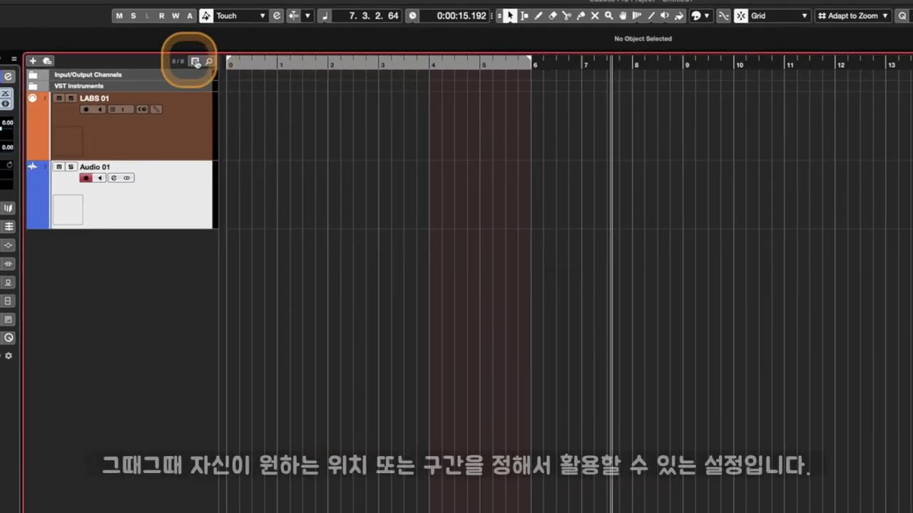
pyautogui.moveTo(594, 64); pyautogui.dragTo(787, 66)
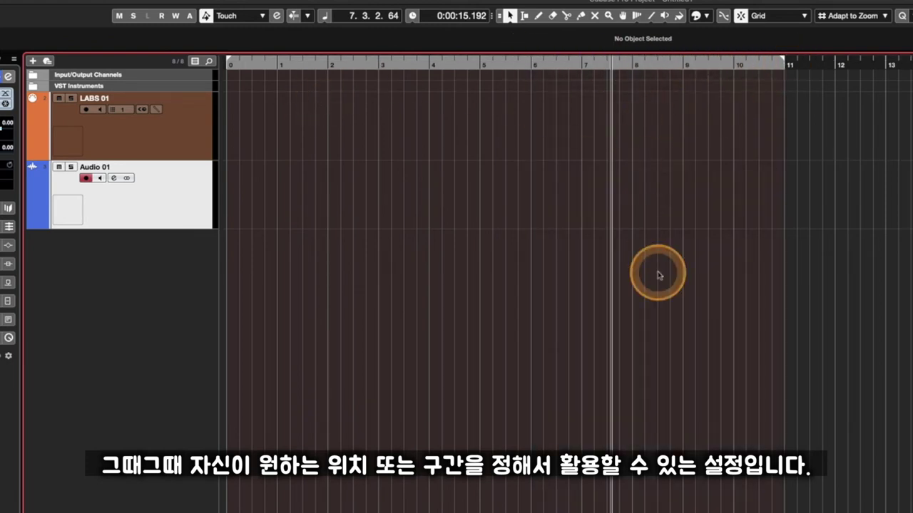
pyautogui.moveTo(785, 62); pyautogui.dragTo(665, 67)
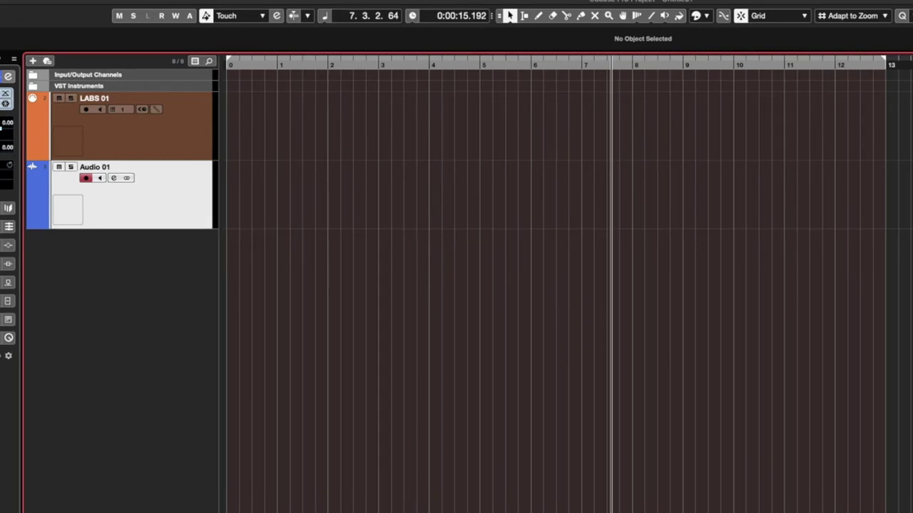
# Step: Set the locators to bars 4 and 9, and unlock the punch points from the locators
pyautogui.keyDown('alt'); pyautogui.click(364, 64); pyautogui.keyUp('alt')
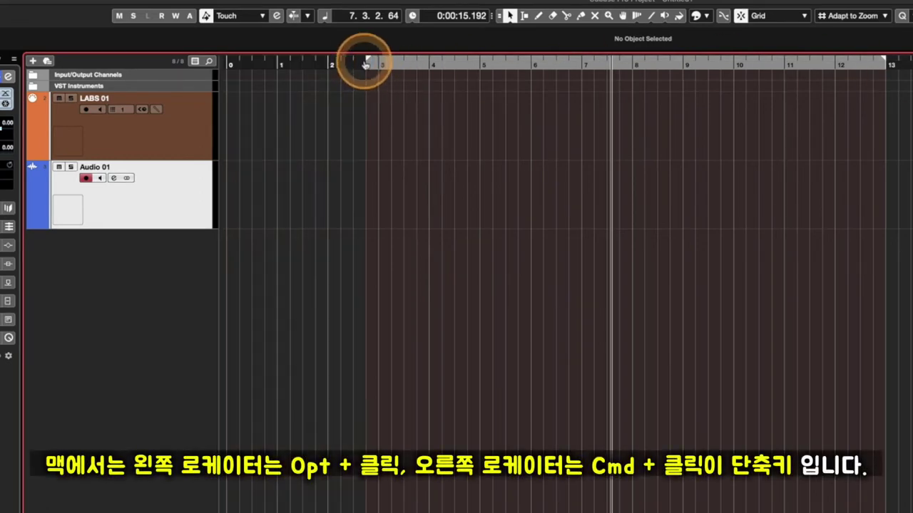
pyautogui.keyDown('super'); pyautogui.click(692, 64); pyautogui.keyUp('super')
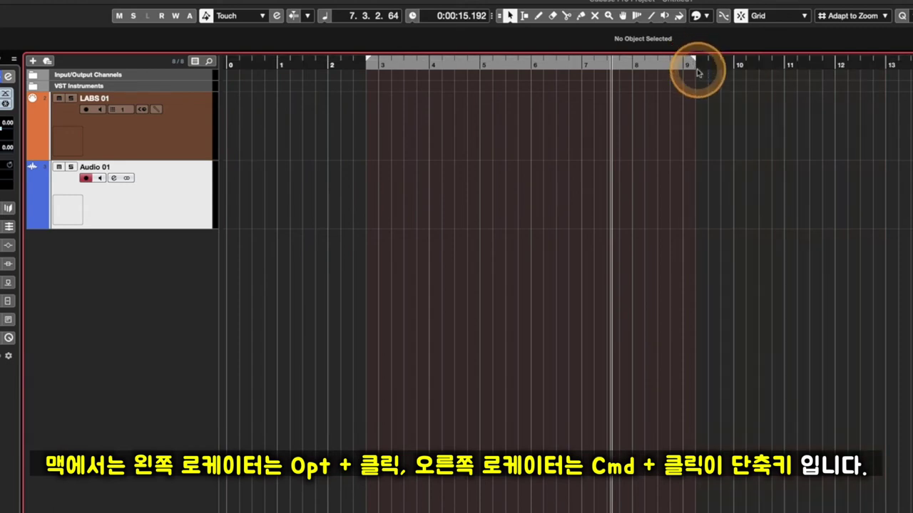
pyautogui.keyDown('alt'); pyautogui.click(430, 65); pyautogui.keyUp('alt')
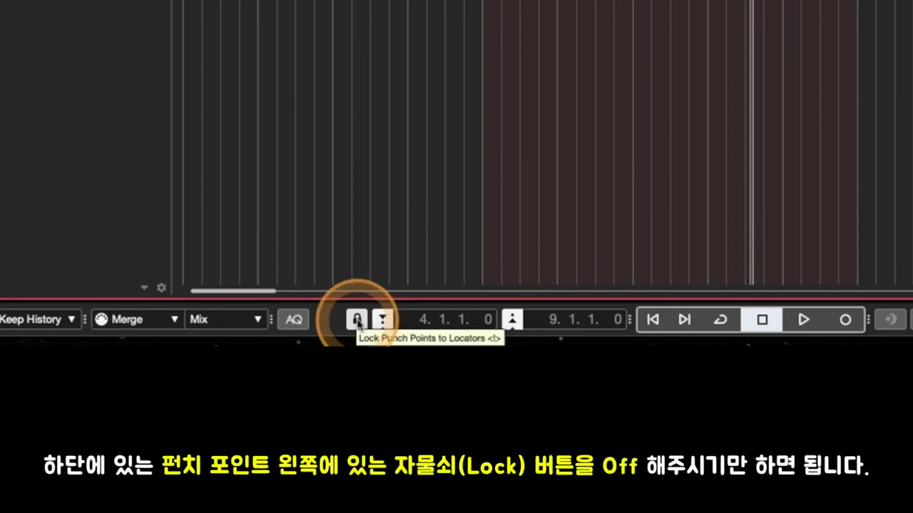
pyautogui.click(357, 321)
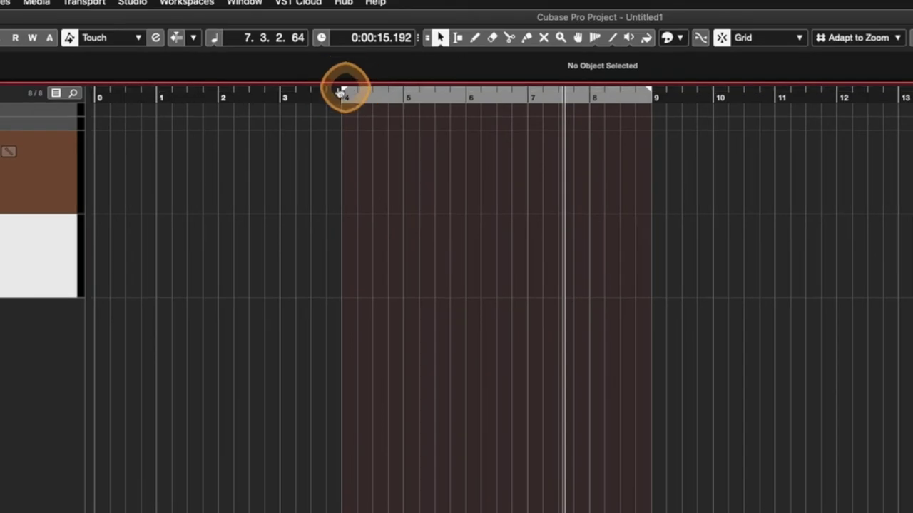
# Step: Stretch the locator range from bar 0 to midway through bar 11, and toggle Punch In and Punch Out to show the separate punch range
pyautogui.moveTo(342, 90); pyautogui.dragTo(82, 92)
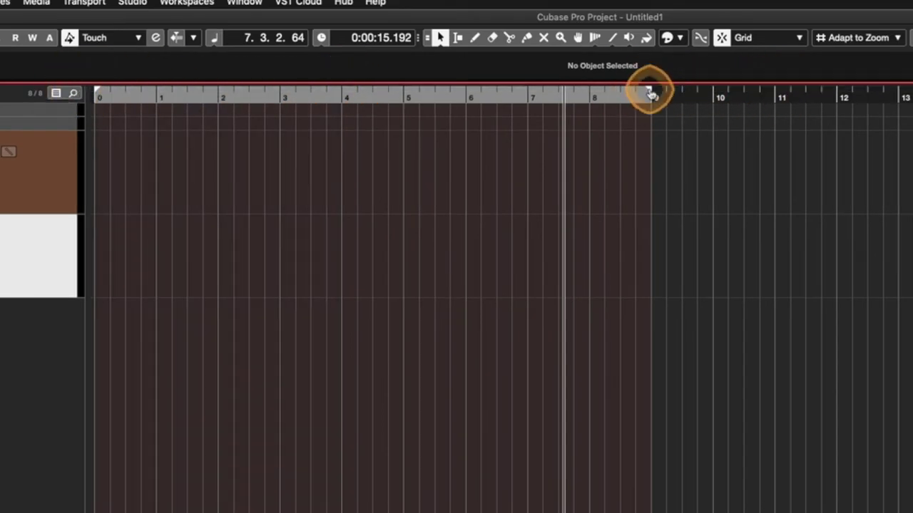
pyautogui.moveTo(648, 90); pyautogui.dragTo(807, 89)
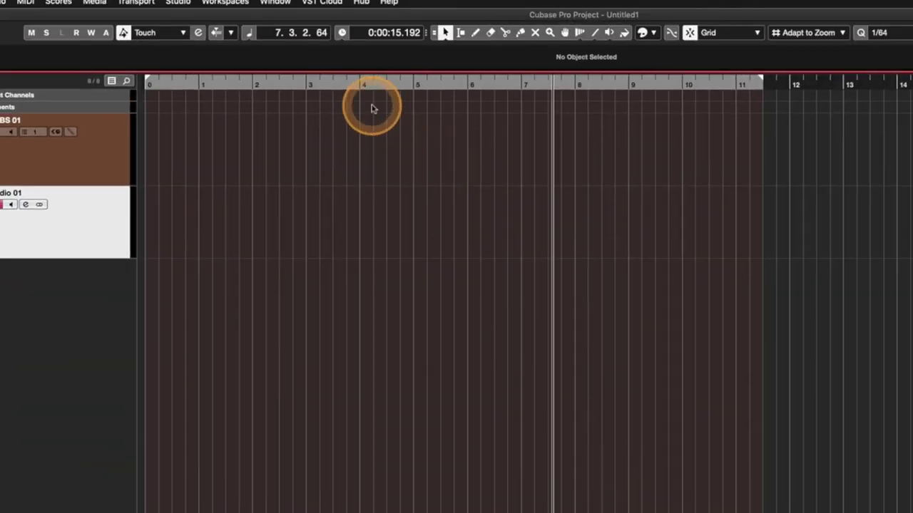
pyautogui.press('o')
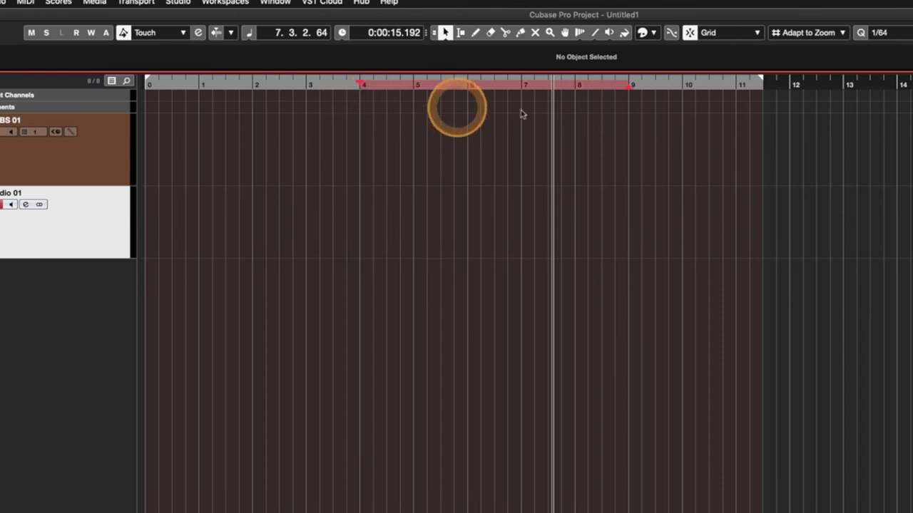
pyautogui.press('i')
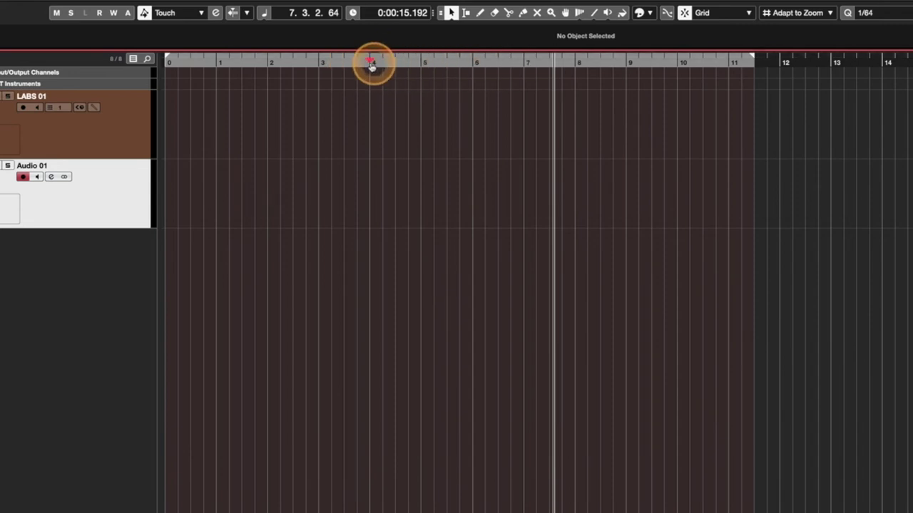
# Step: Set the independent punch range to bars 9 to 13, and move it to bars 4 to 8
pyautogui.click(626, 63)
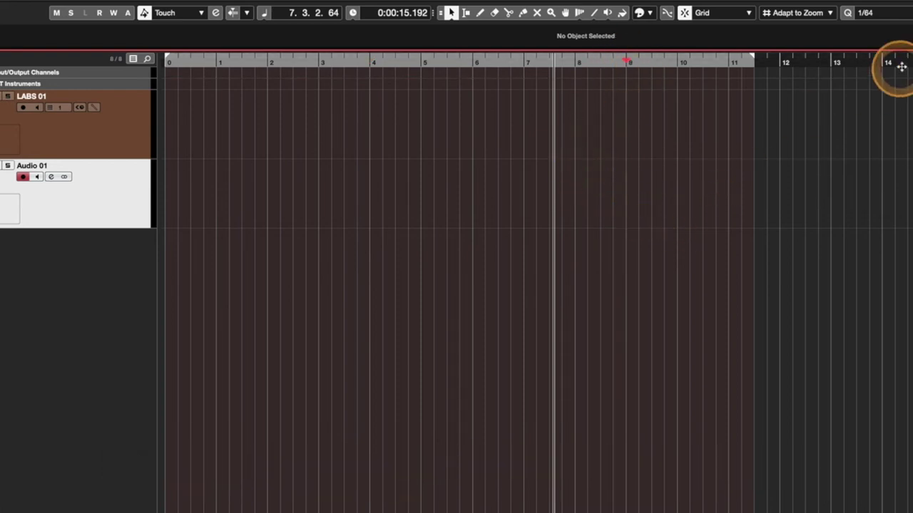
pyautogui.keyDown('alt'); pyautogui.click(833, 65); pyautogui.keyUp('alt')
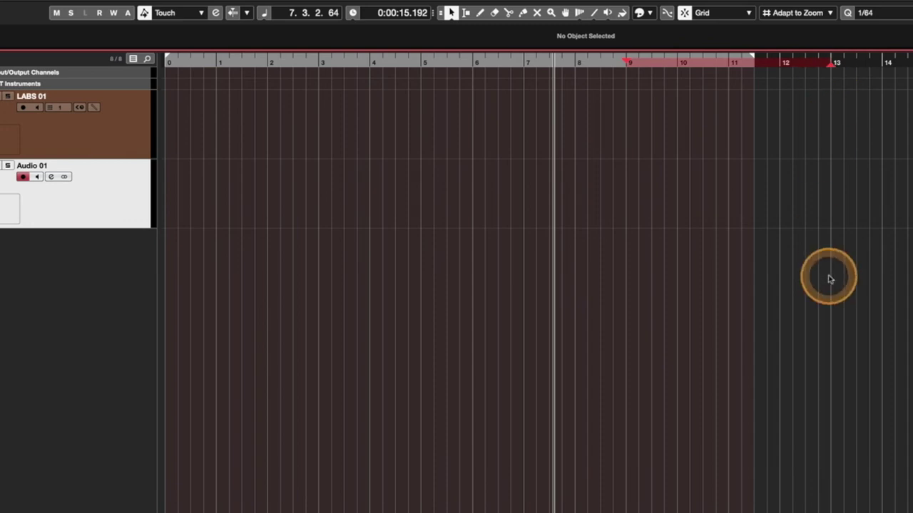
pyautogui.keyDown('ctrl'); pyautogui.click(371, 64); pyautogui.keyUp('ctrl')
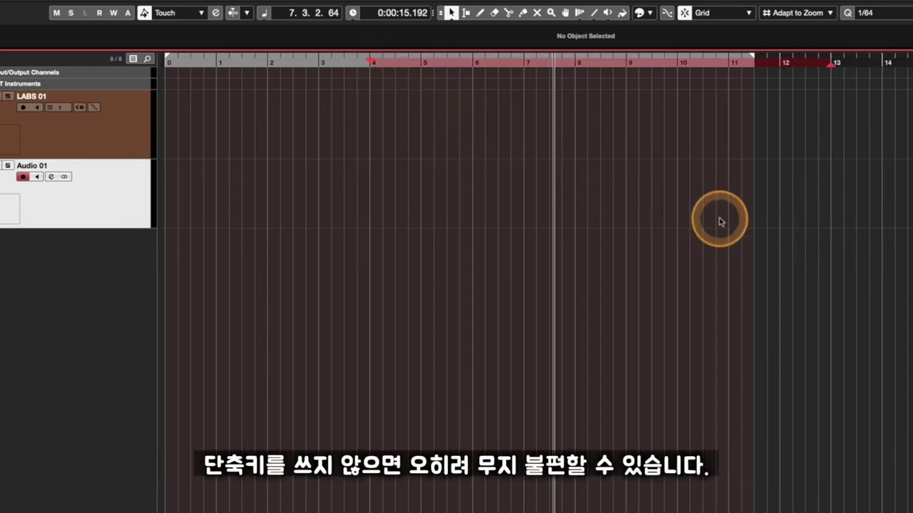
pyautogui.keyDown('alt'); pyautogui.click(575, 64); pyautogui.keyUp('alt')
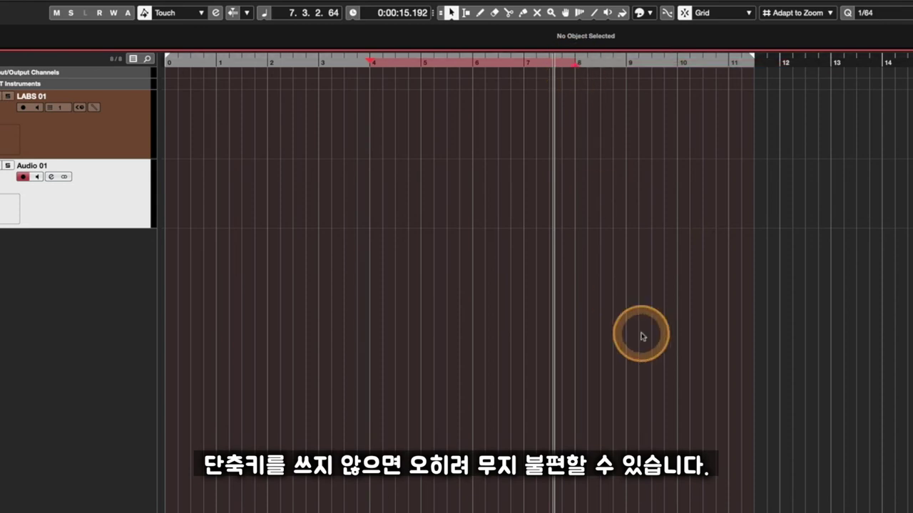
# Step: Punch-in record on Audio 01 by playing from shortly after bar 2, stopping midway through bar 4, and delete the take
pyautogui.click(332, 63)
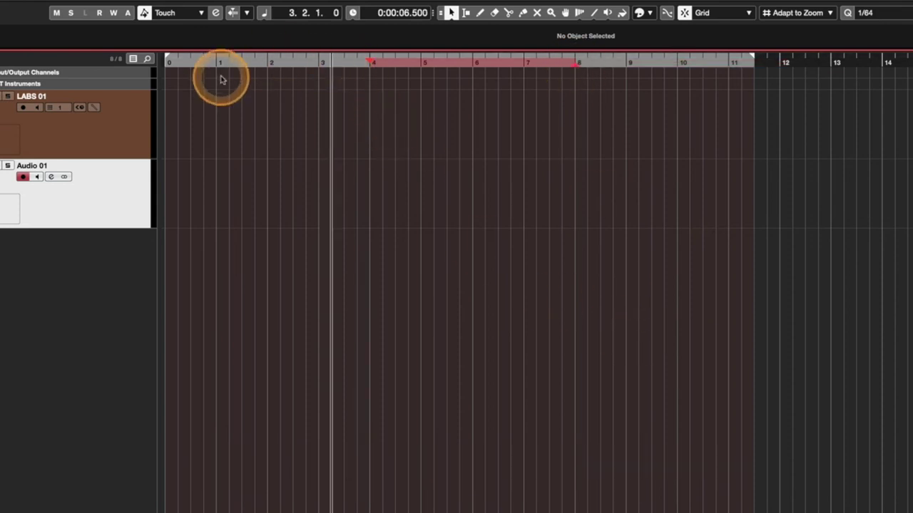
pyautogui.click(286, 63)
pyautogui.press('space')
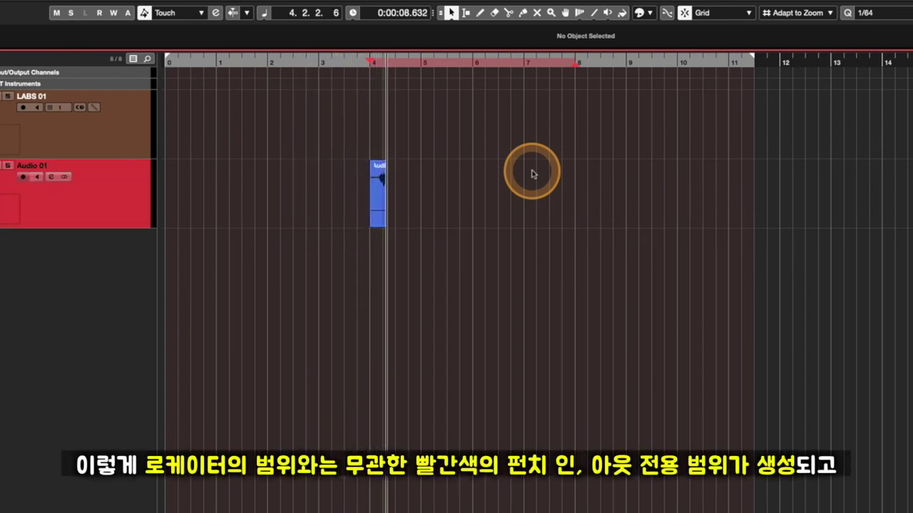
pyautogui.press('space')
pyautogui.press('Delete')
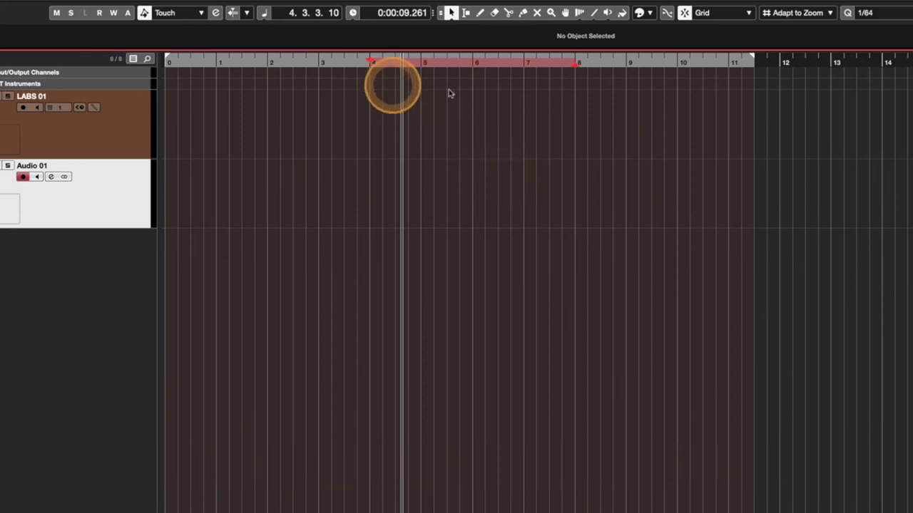
# Step: Move the punch range to bars 10 to 13, and reset it to bars 4 to 7
pyautogui.click(678, 64)
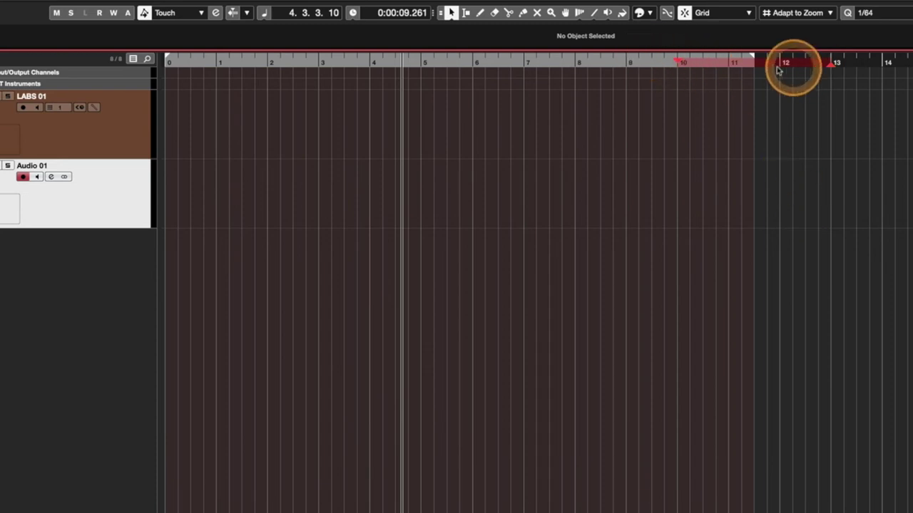
pyautogui.click(451, 249)
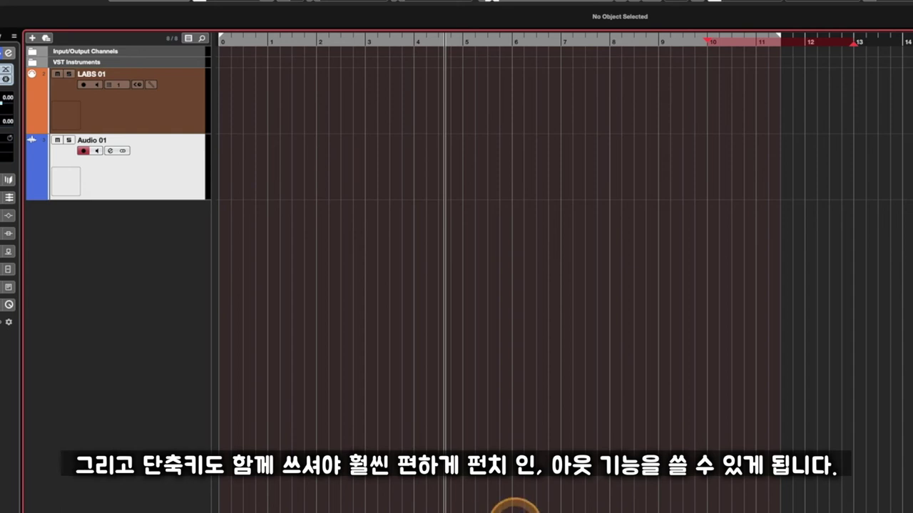
pyautogui.keyDown('super'); pyautogui.click(417, 44); pyautogui.keyUp('super')
pyautogui.keyDown('alt'); pyautogui.click(564, 44); pyautogui.keyUp('alt')
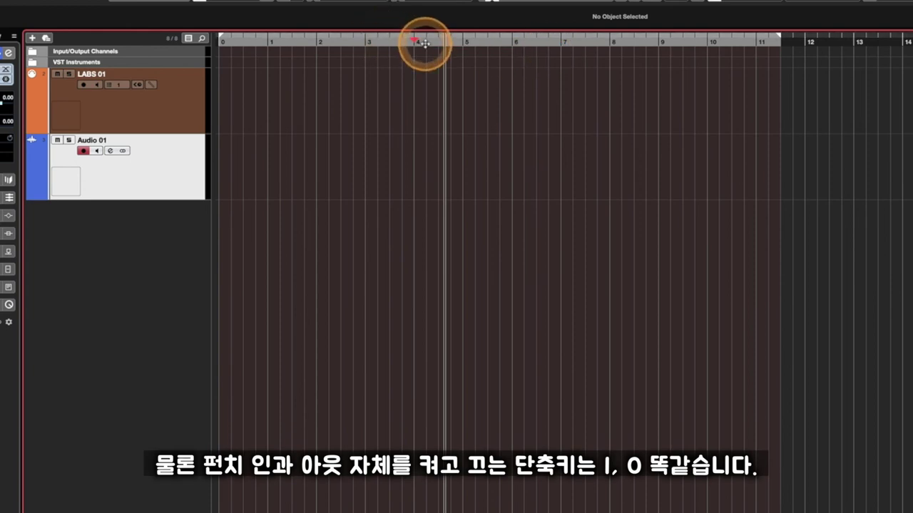
# Step: Record on Audio 01 with only Punch In active at bar 4, playing from shortly after bar 2 to mid bar 5, and delete the take
pyautogui.click(331, 42)
pyautogui.press('space')
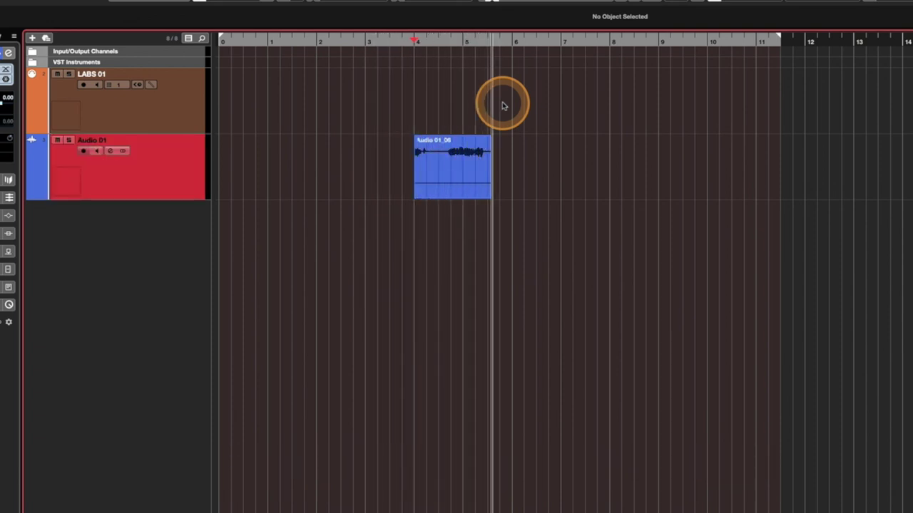
pyautogui.press('space')
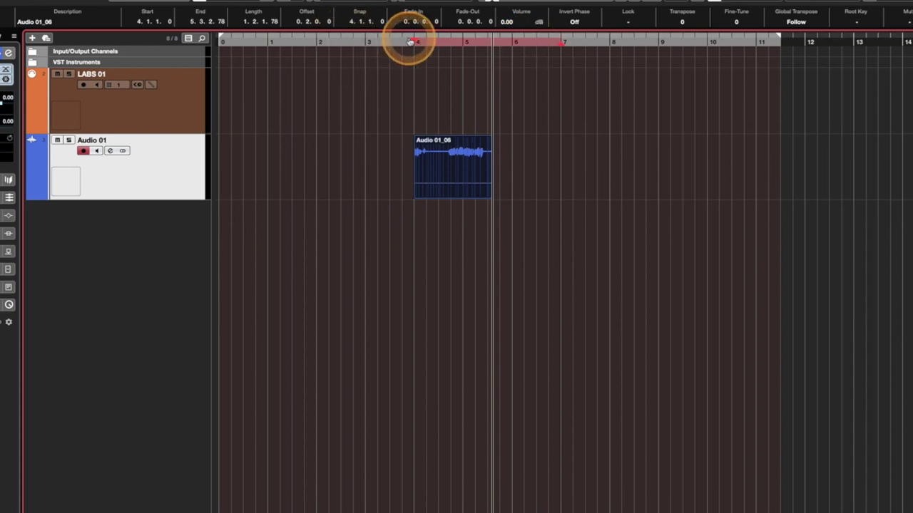
pyautogui.press('Delete')
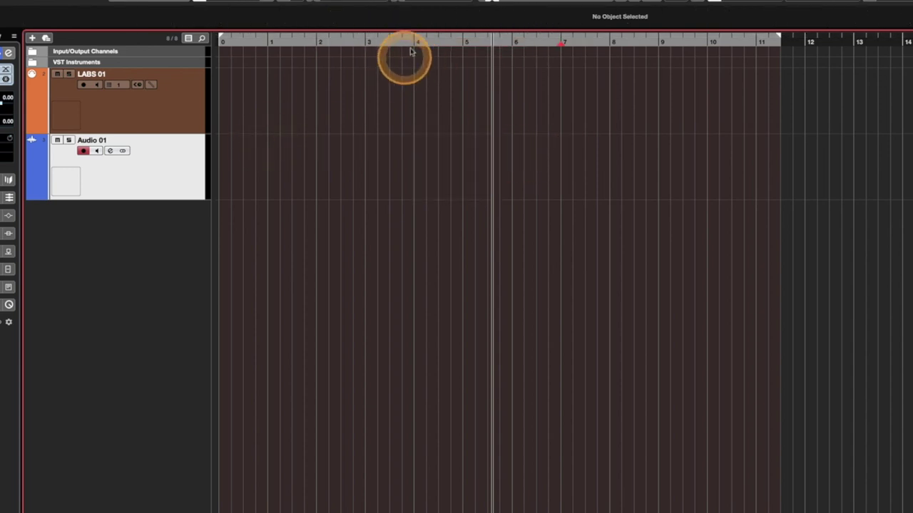
# Step: Manually start recording on Audio 01 in bar 4 with only Punch Out active at bar 7, and delete the take
pyautogui.click(414, 42)
pyautogui.click(487, 42)
pyautogui.click(386, 43)
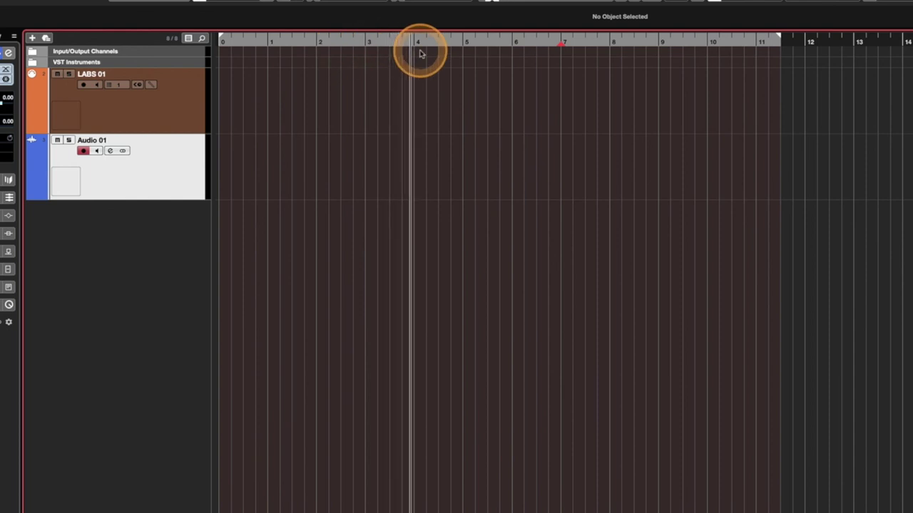
pyautogui.press('KP_Multiply')
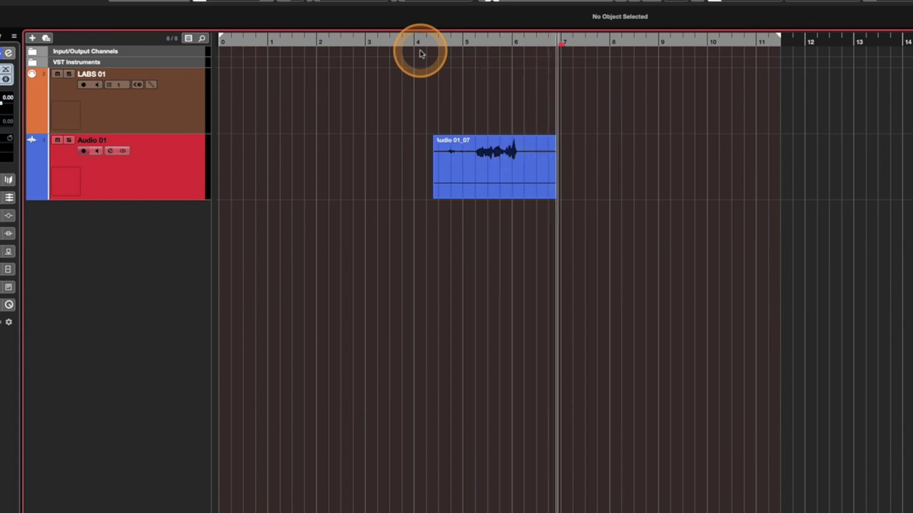
pyautogui.press('KP_Multiply')
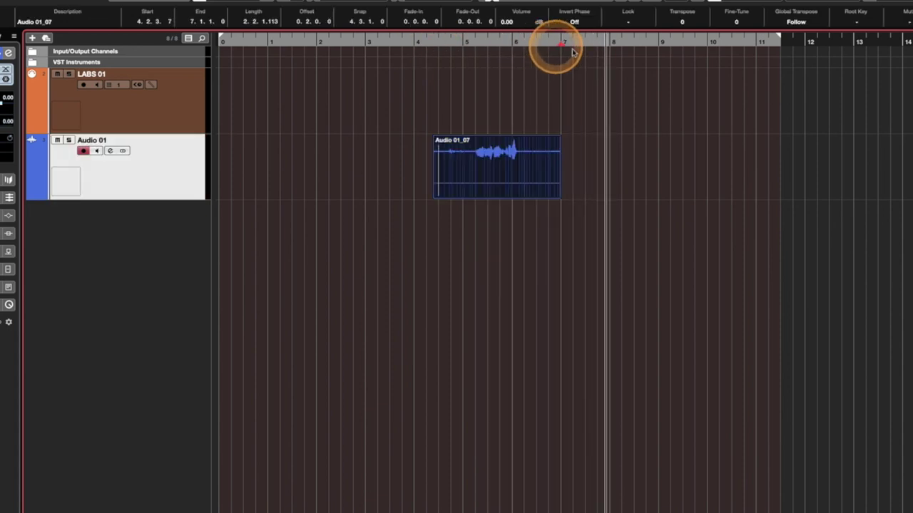
pyautogui.press('Delete')
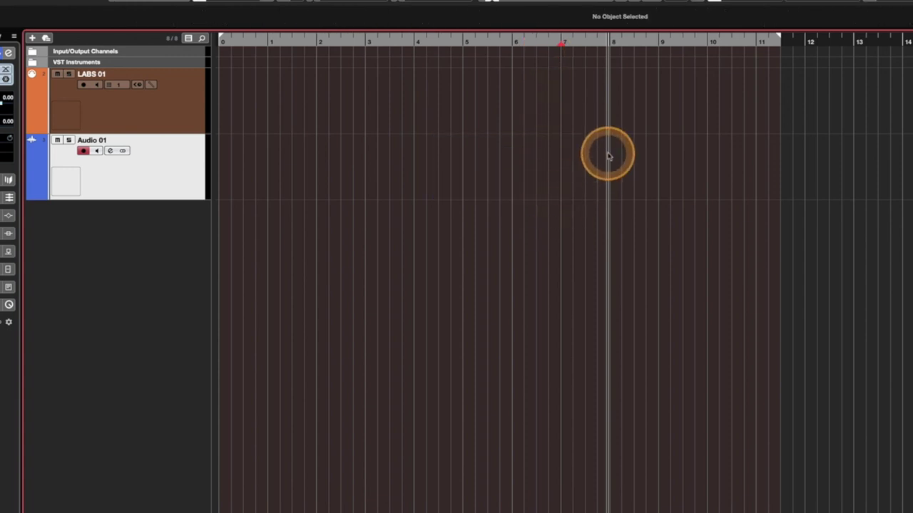